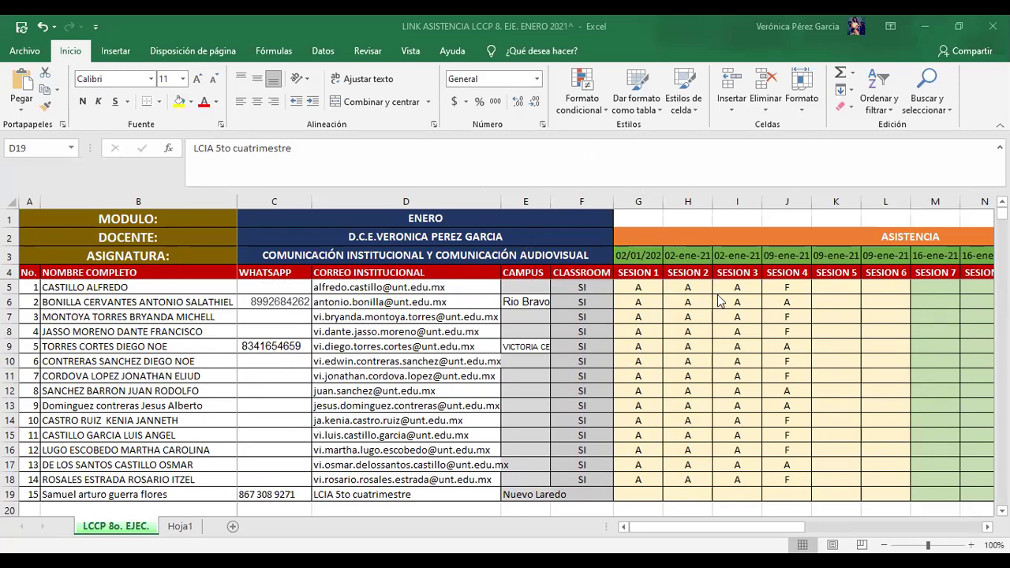
scroll(720, 301, down, 1)
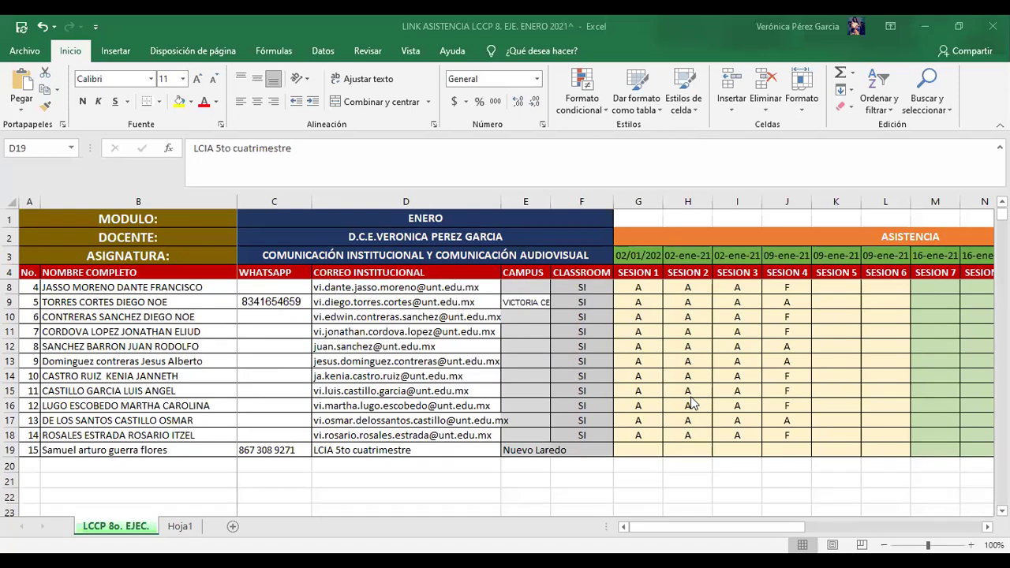
scroll(734, 379, up, 1)
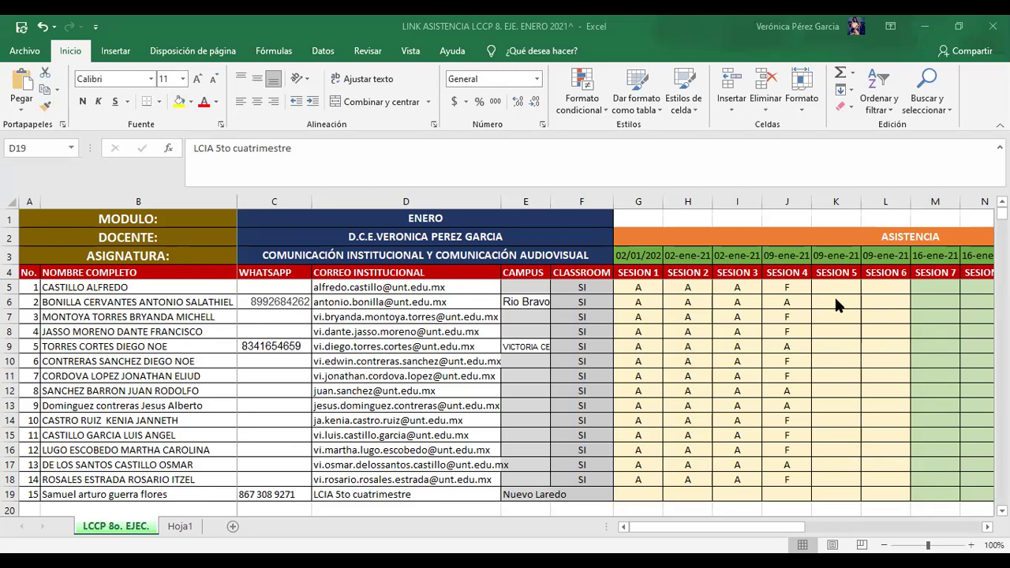
Step: Copy student number 15's name, WhatsApp, institutional e-mail and campus entries in B19:E19
scroll(837, 329, down, 1)
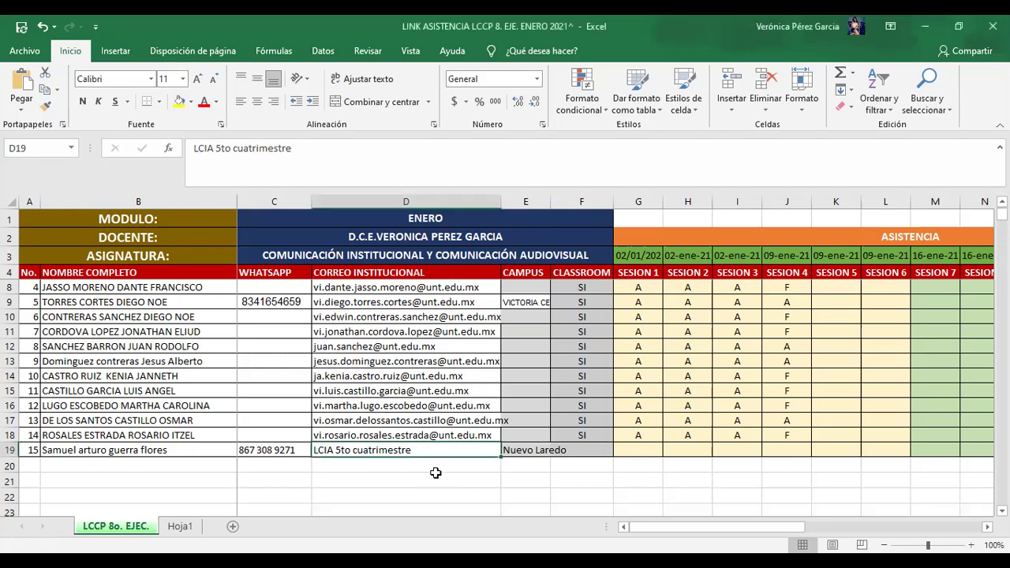
click(436, 476)
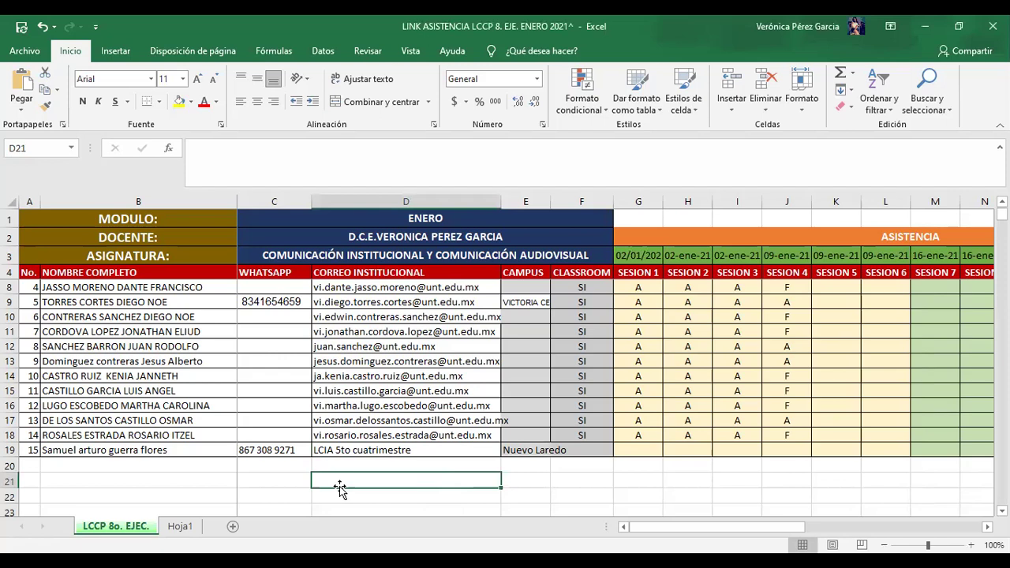
click(94, 447)
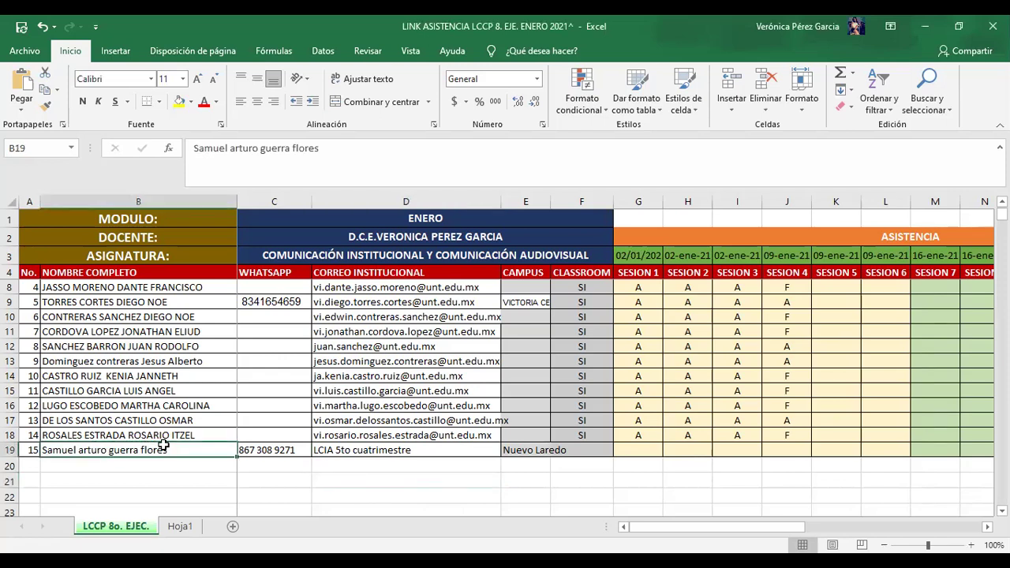
key(shift+Down)
drag(442, 456, 550, 458)
key(ctrl+c)
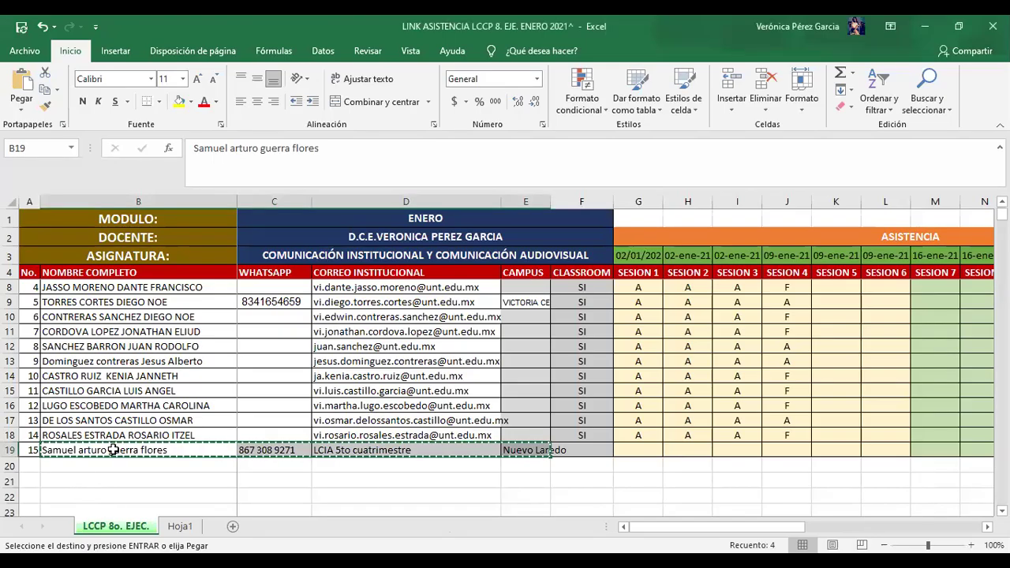
Step: Clear the name, WhatsApp, e-mail, campus and classroom cells of student number 15 in row 19
key(Delete)
click(271, 450)
key(BackSpace)
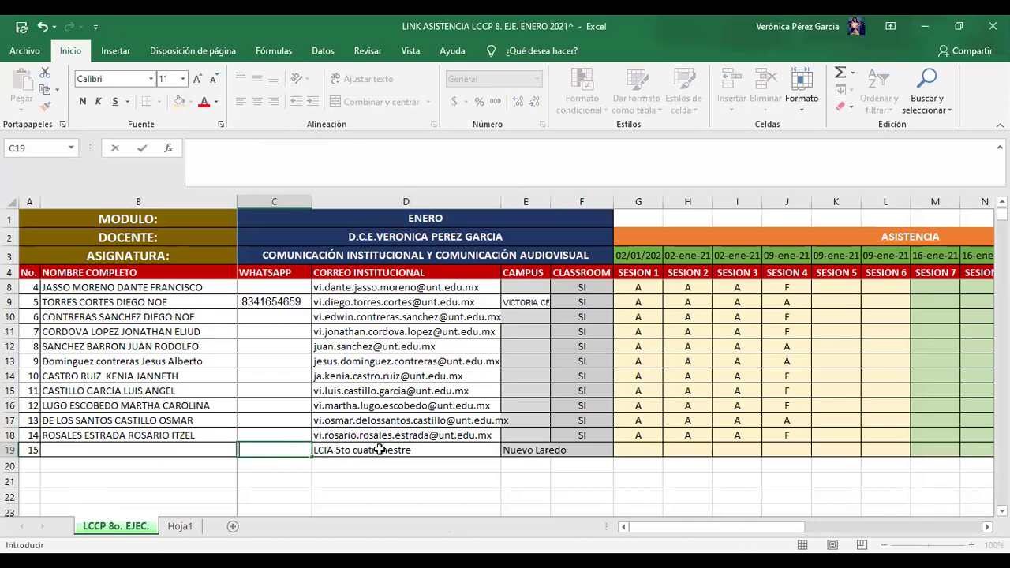
click(379, 450)
key(BackSpace)
click(552, 450)
key(BackSpace)
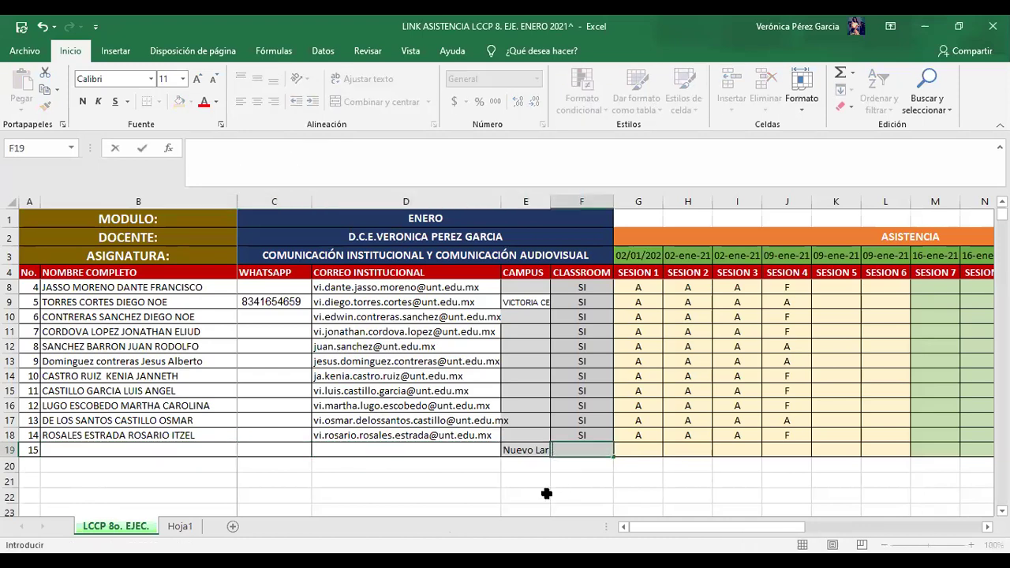
click(522, 457)
key(BackSpace)
click(525, 480)
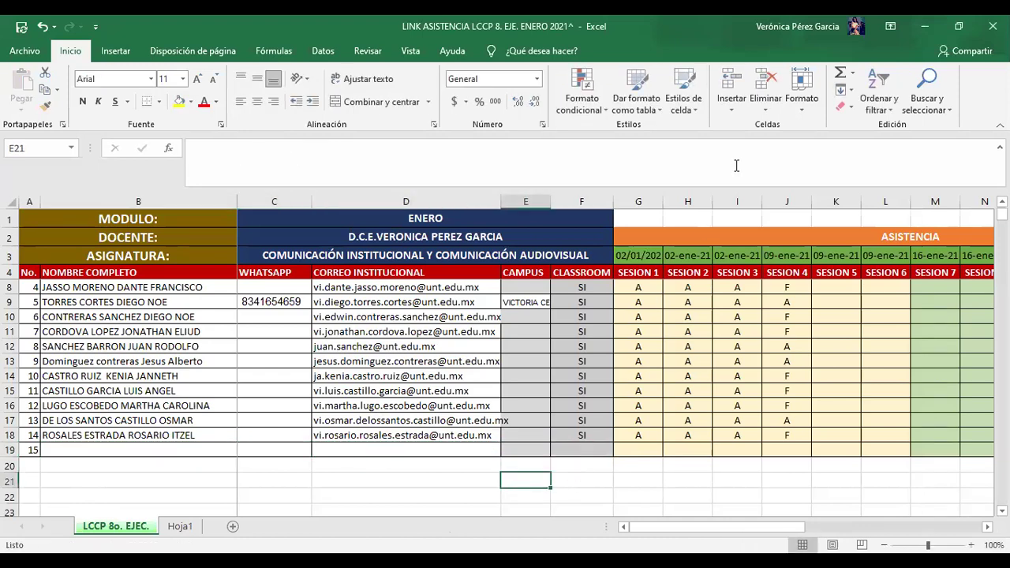
Step: Mark attendance as A in SESION 5 for students number 2 and 8, cells K6 and K12
scroll(795, 309, up, 1)
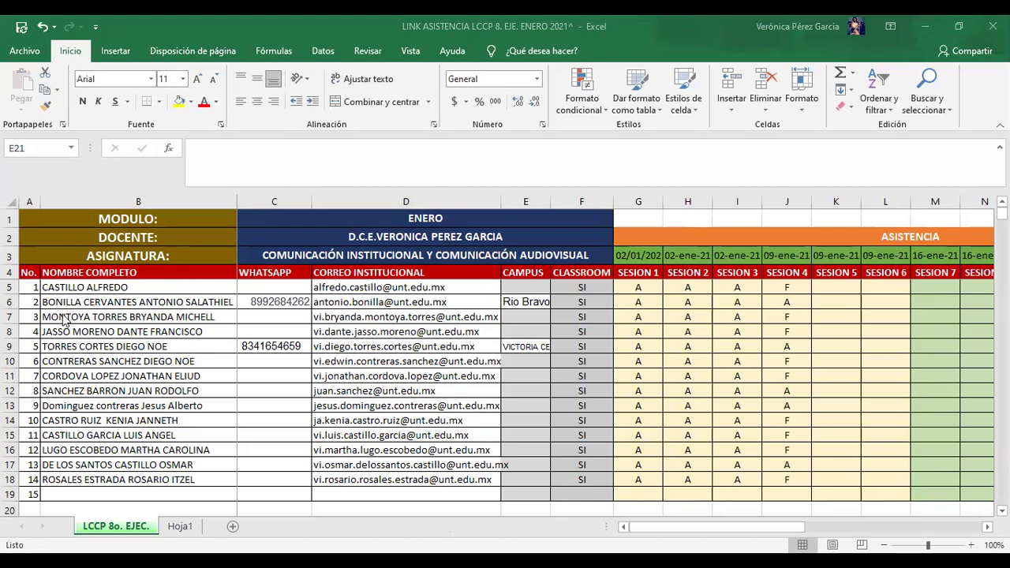
click(6, 303)
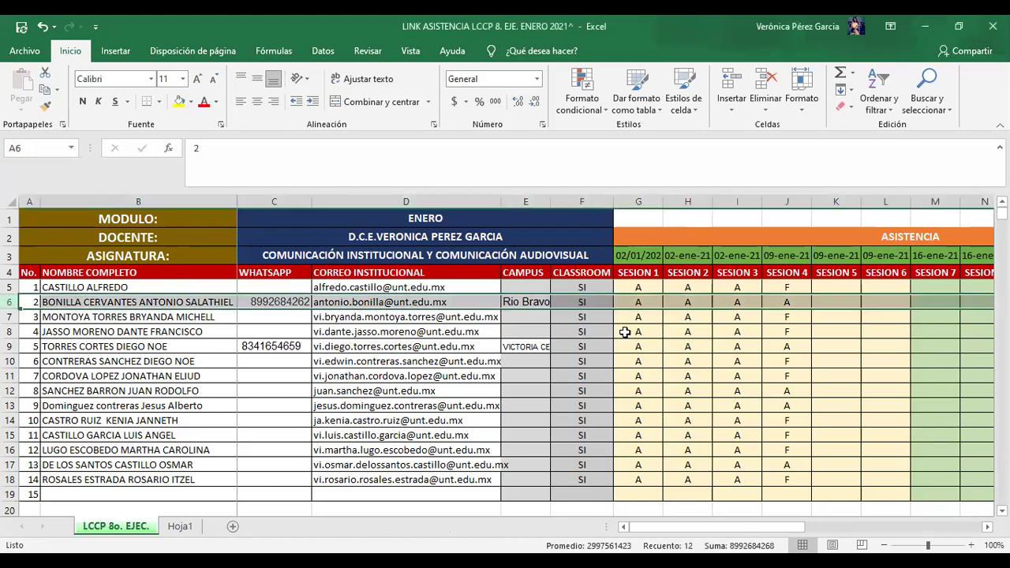
click(836, 303)
text(a)
key(BackSpace)
text(A)
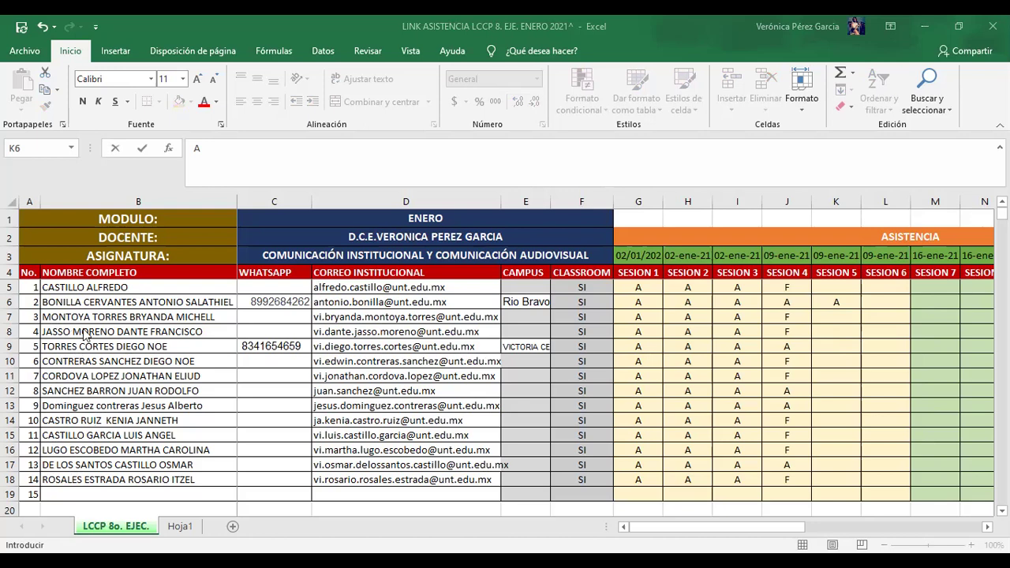
click(9, 391)
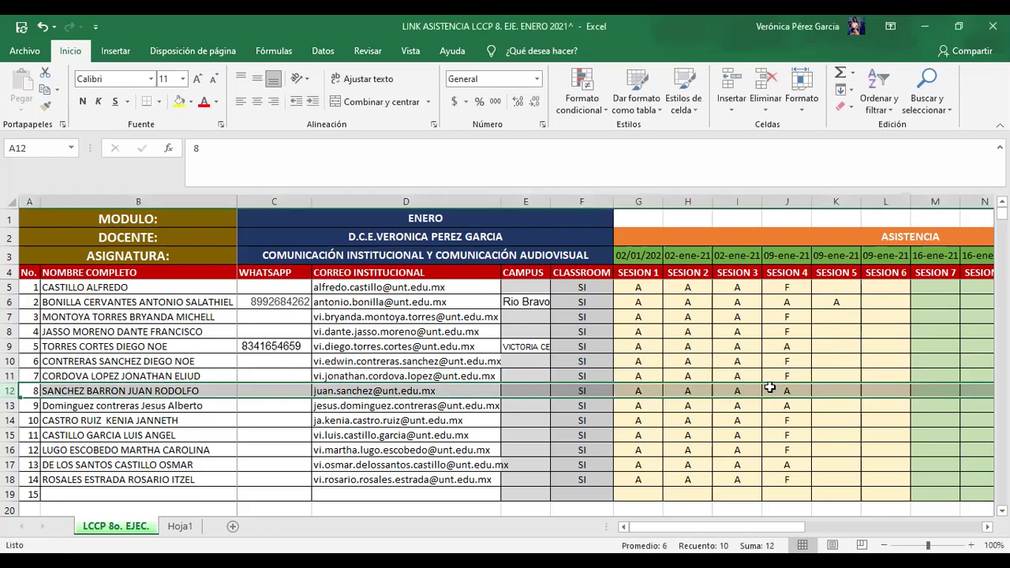
click(844, 387)
text(A)
click(851, 434)
Step: Mark F in SESION 5 for the other listed students in cells K5, K7:K11 and K13:K18
click(840, 289)
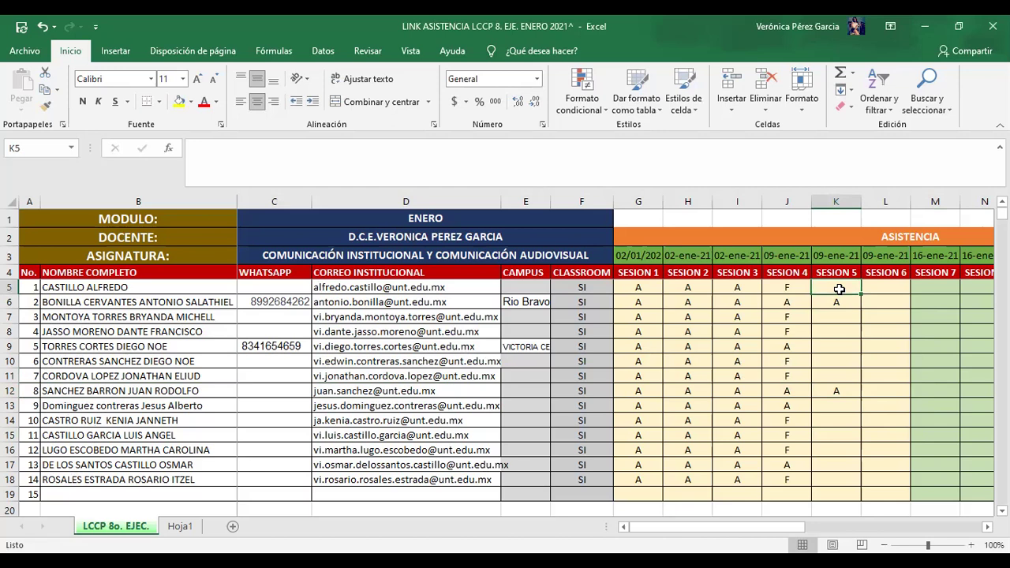
text(F)
click(835, 319)
text(F)
click(840, 332)
text(F)
click(841, 347)
text(F)
click(841, 360)
text(F)
click(842, 376)
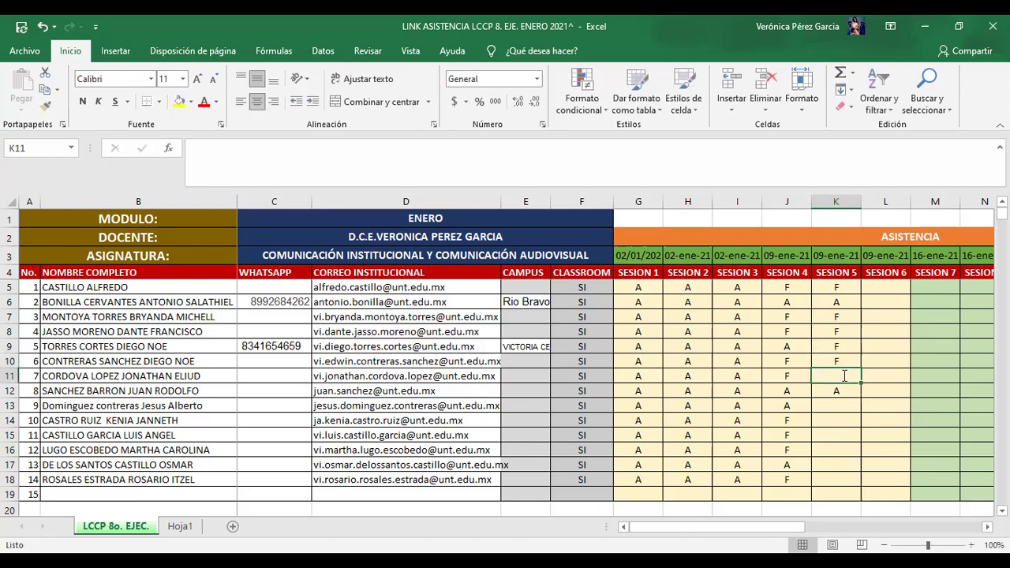
text(F)
click(848, 406)
text(F)
click(845, 421)
text(F)
click(846, 435)
text(F)
click(846, 450)
text(F)
click(846, 466)
text(F)
click(838, 479)
text(F)
click(830, 495)
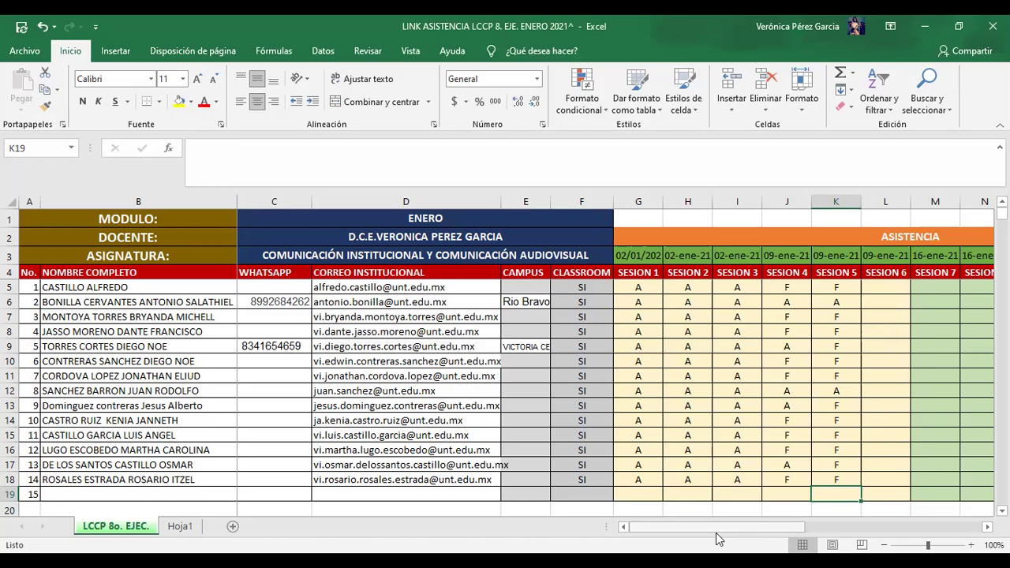
Step: Inspect the TOTAL ASISTENCIA formula in S5 and overwrite student number 8's total in S12 with 12
drag(710, 525, 898, 535)
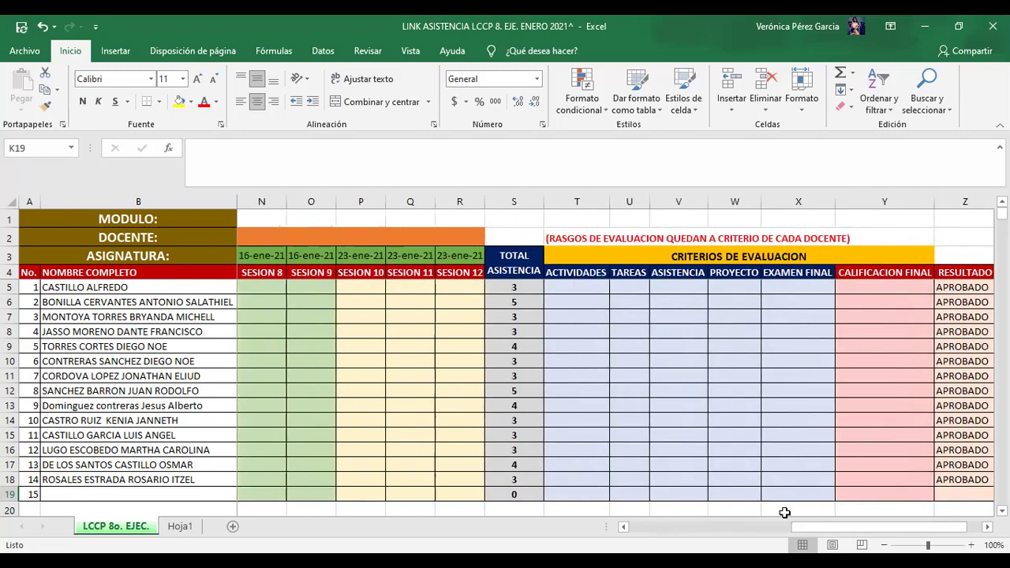
click(504, 286)
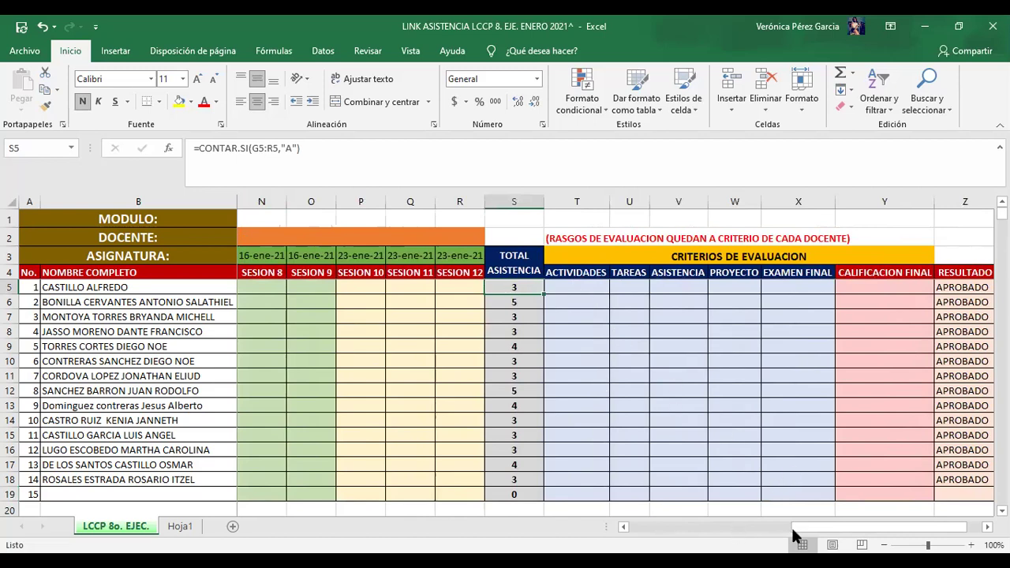
drag(808, 536, 723, 536)
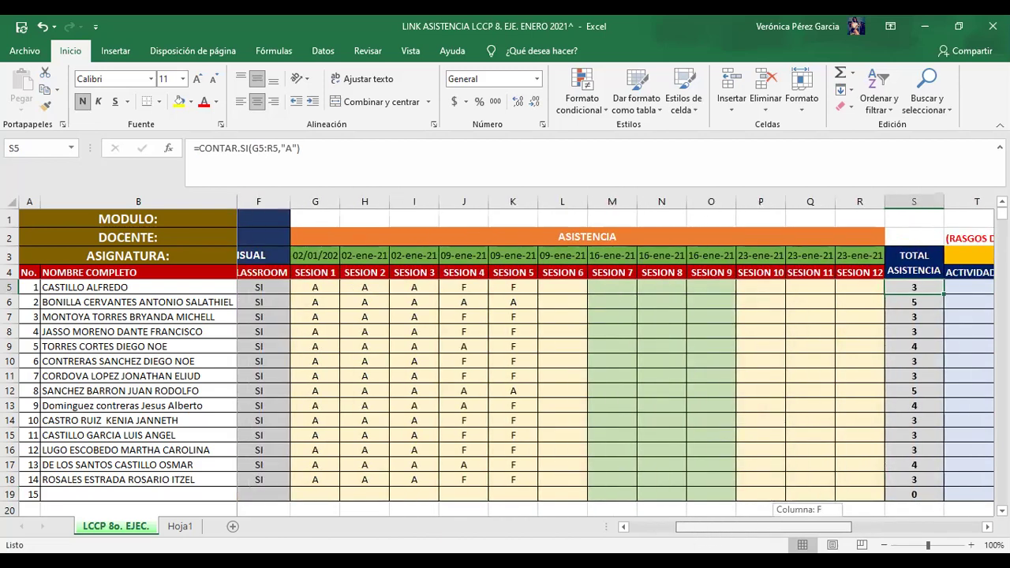
drag(722, 537, 750, 536)
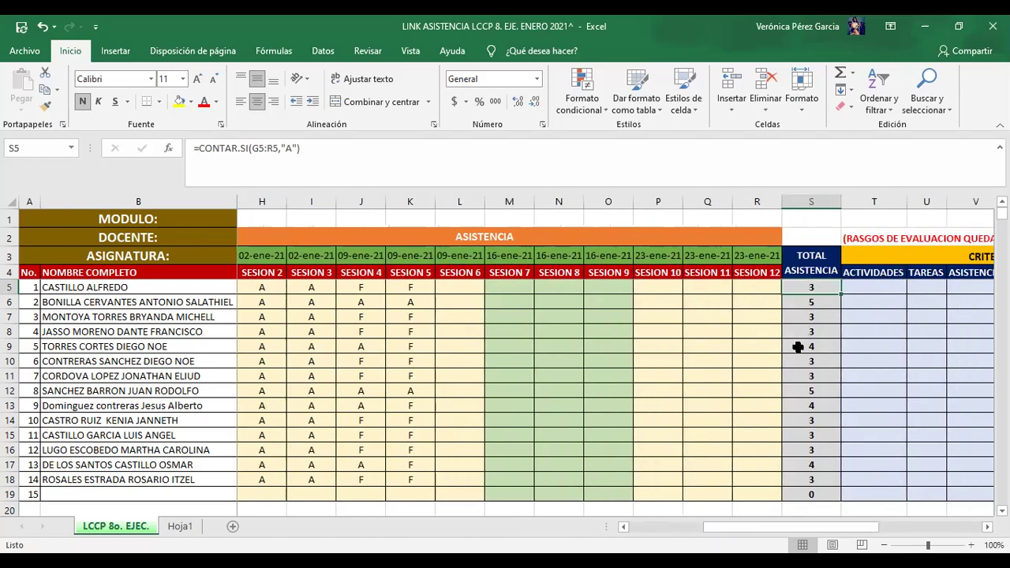
click(810, 389)
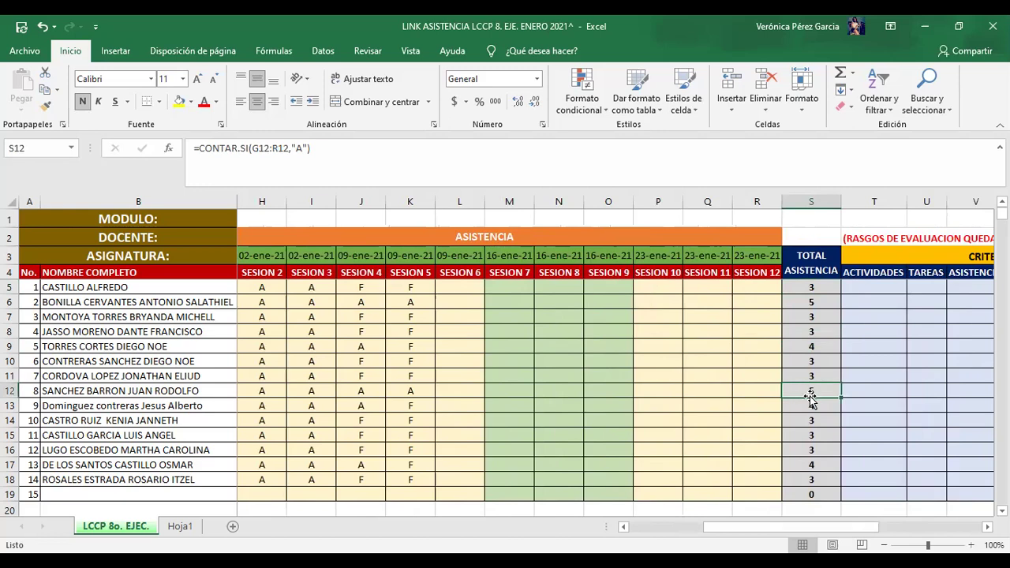
text(12)
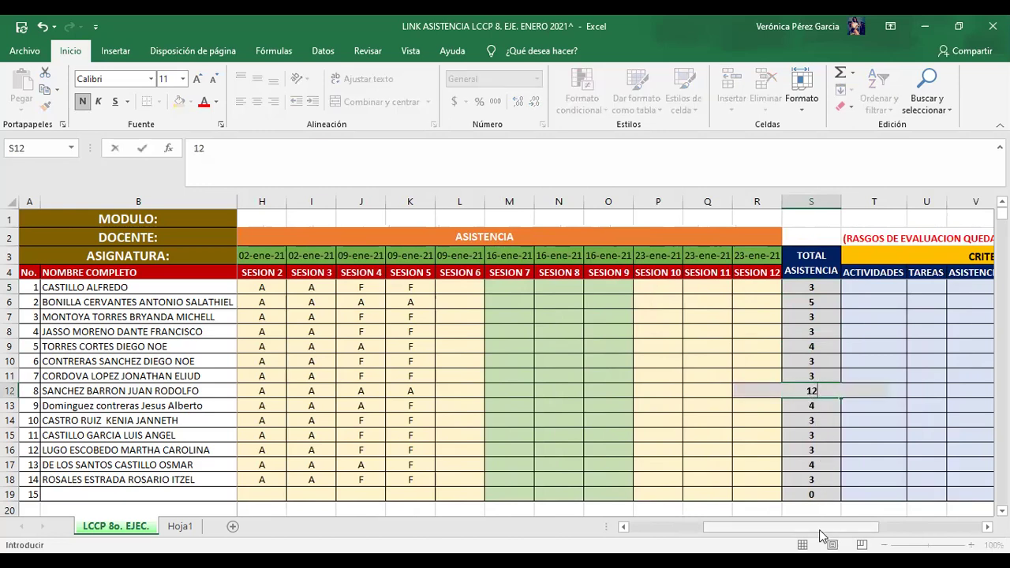
Step: Enter student number 8's scores in row 12: ACTIVIDADES 10, TAREAS 10, ASISTENCIA 10 and PROYECTO 20
drag(821, 535, 878, 533)
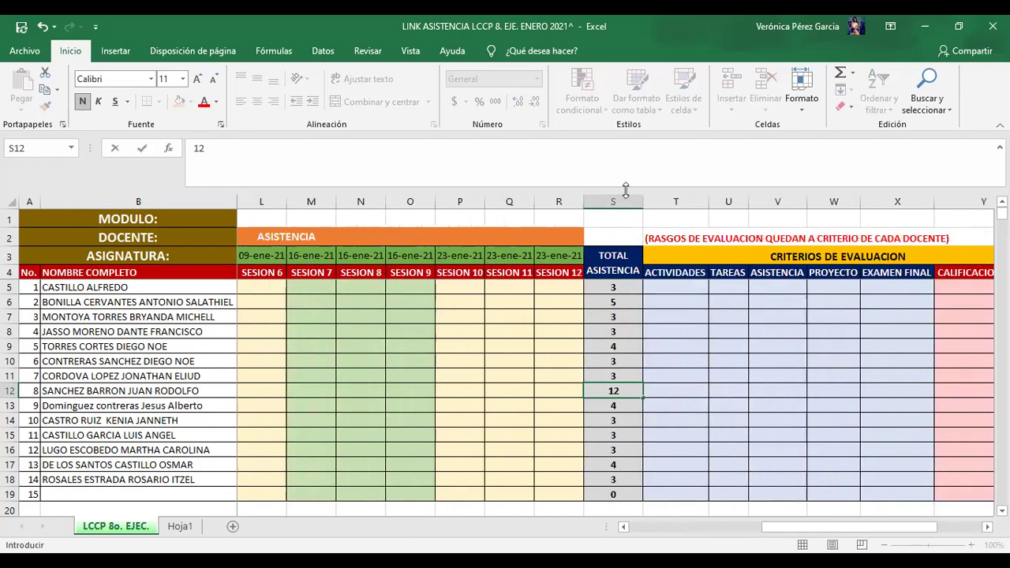
click(680, 391)
text(1)
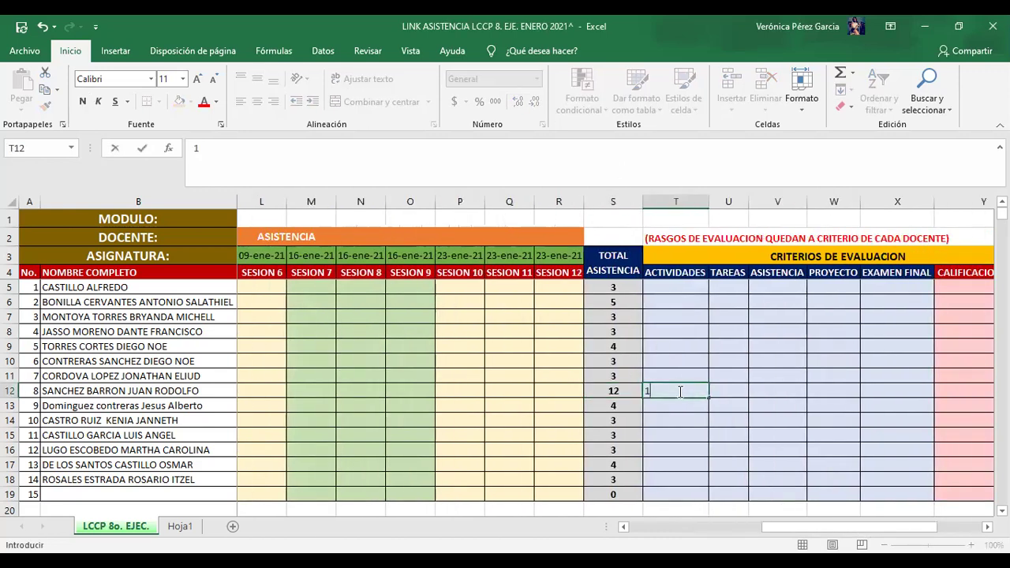
text(0)
click(736, 392)
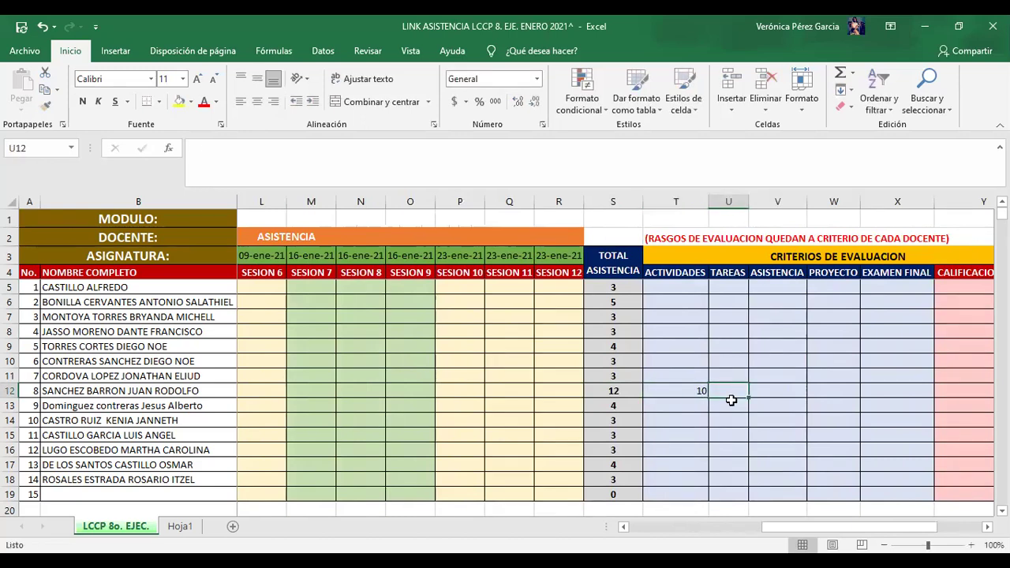
text(10)
click(770, 392)
text(10)
click(829, 392)
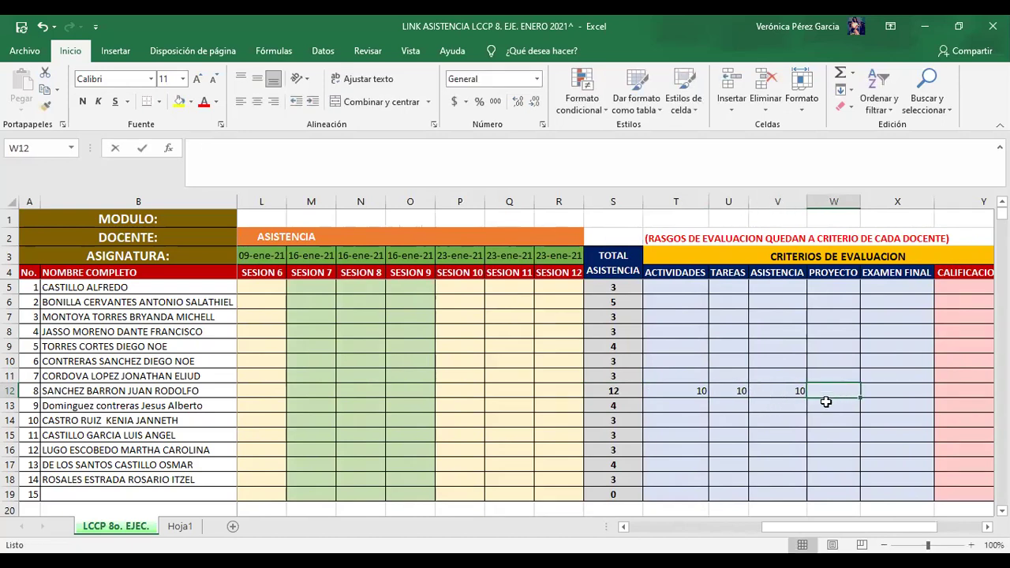
text(20)
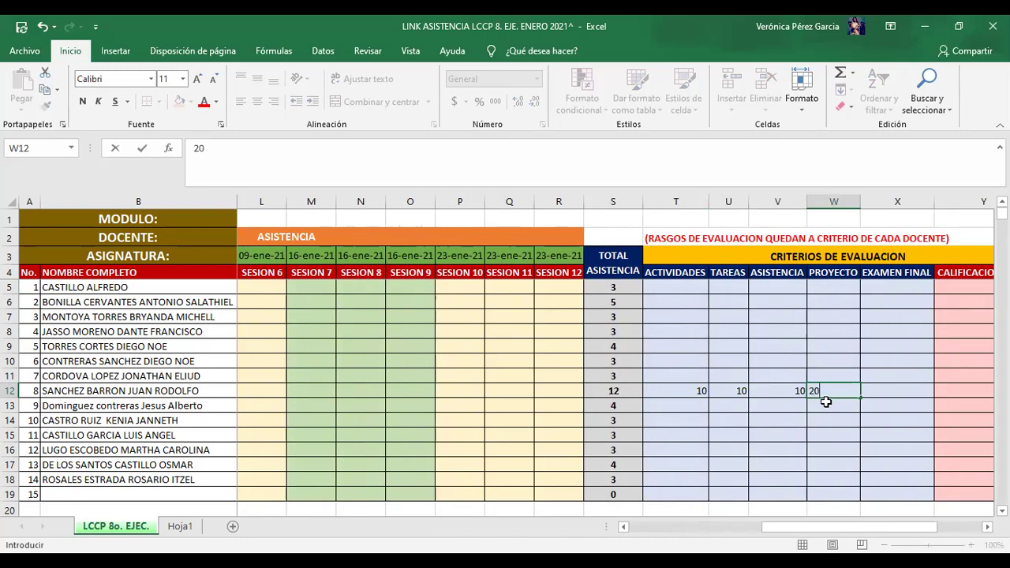
Step: Set student number 8's EXAMEN FINAL score in X12 to 50
click(884, 392)
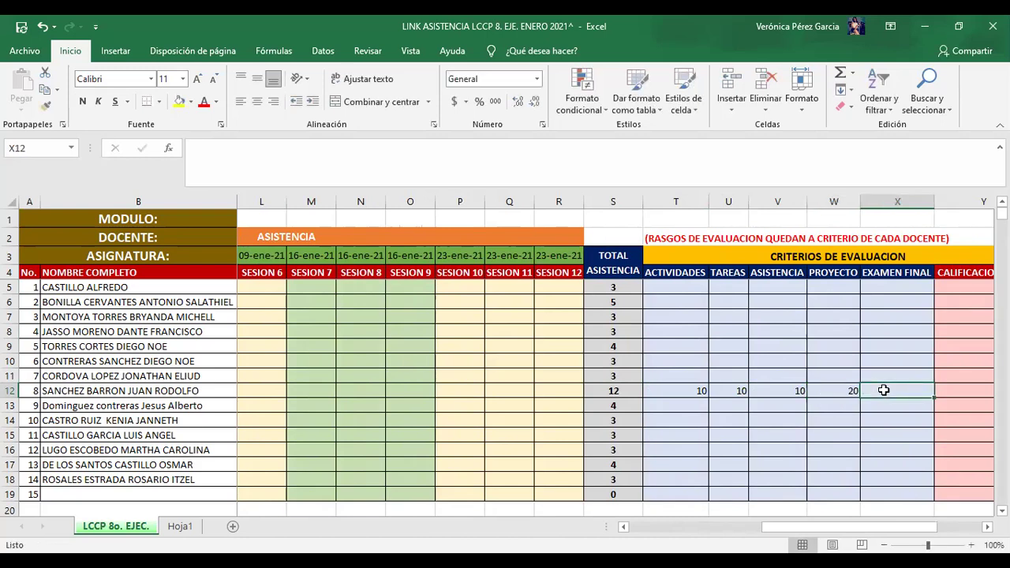
text(10)
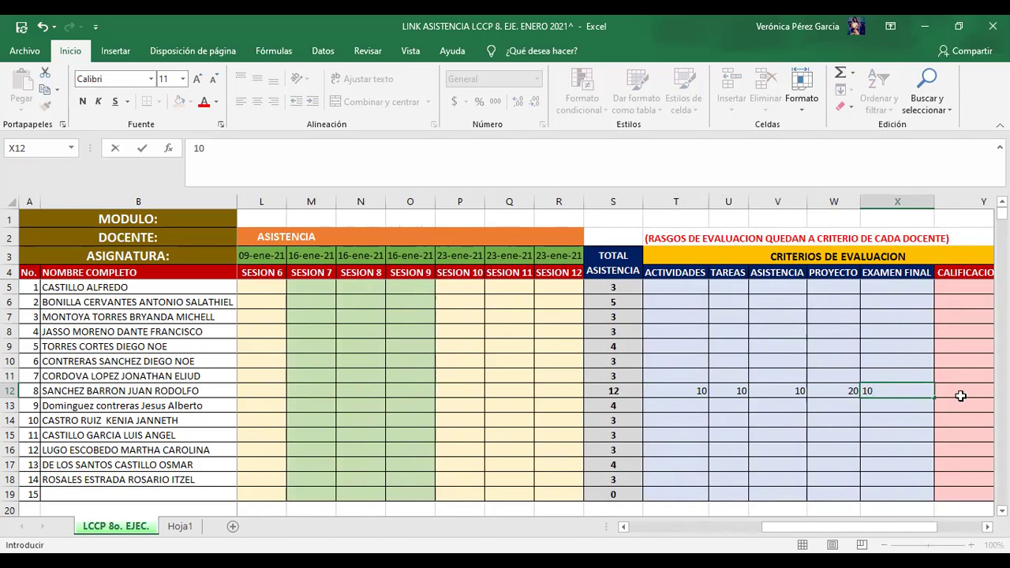
click(961, 397)
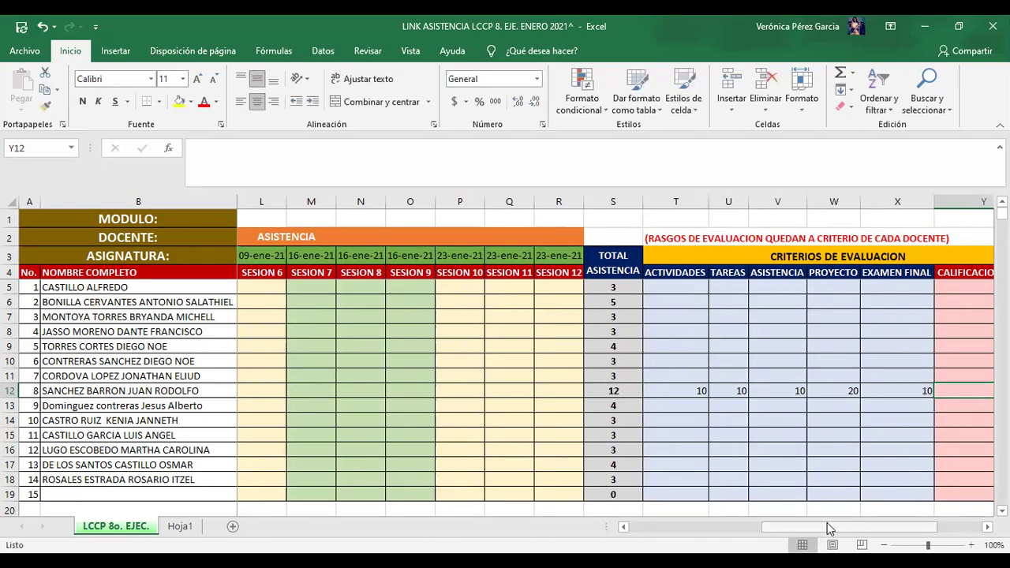
scroll(836, 474, right, 3)
click(807, 392)
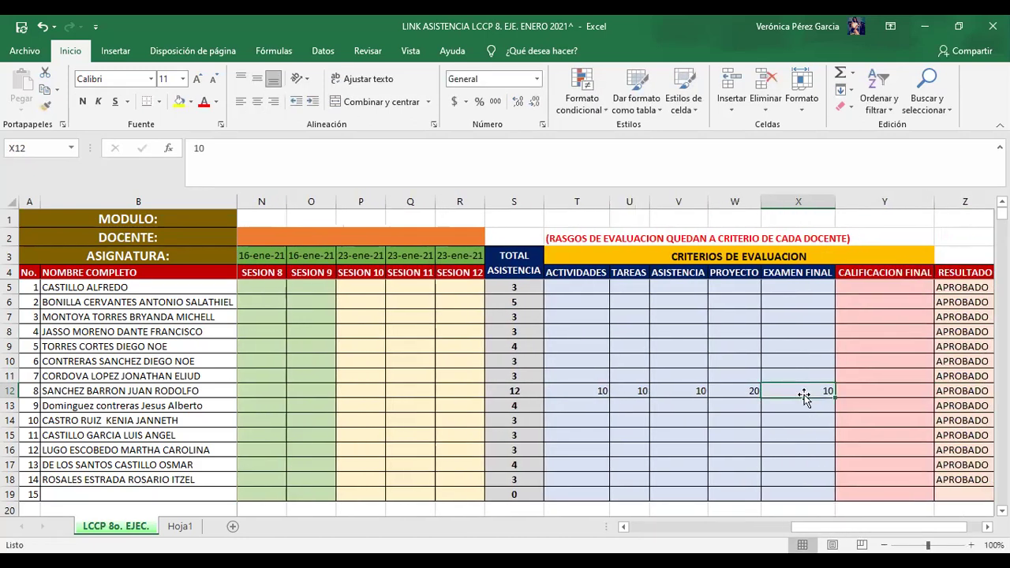
text(50)
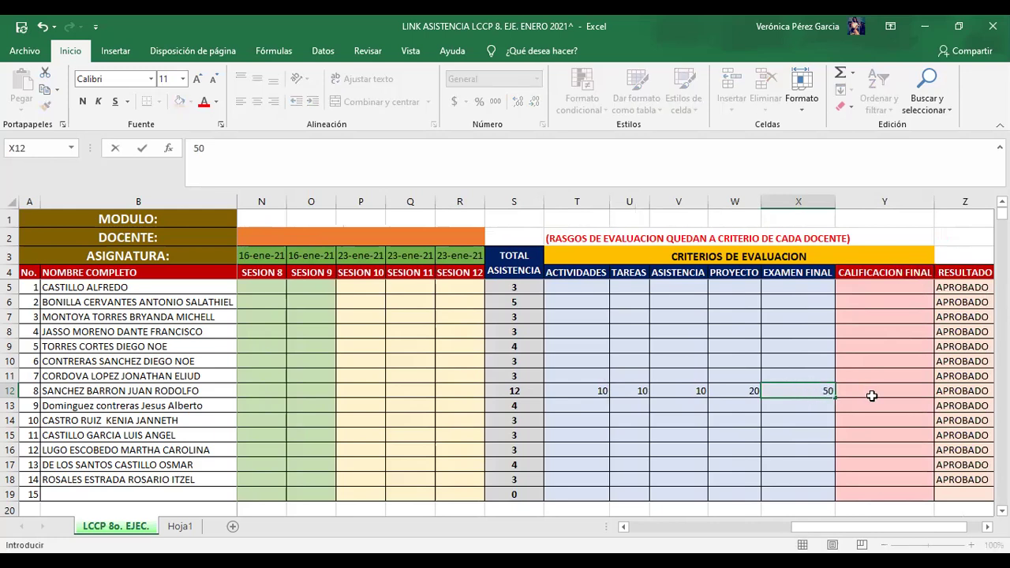
Step: Enter 10 as student number 8's CALIFICACION FINAL in Y12
click(870, 396)
click(581, 152)
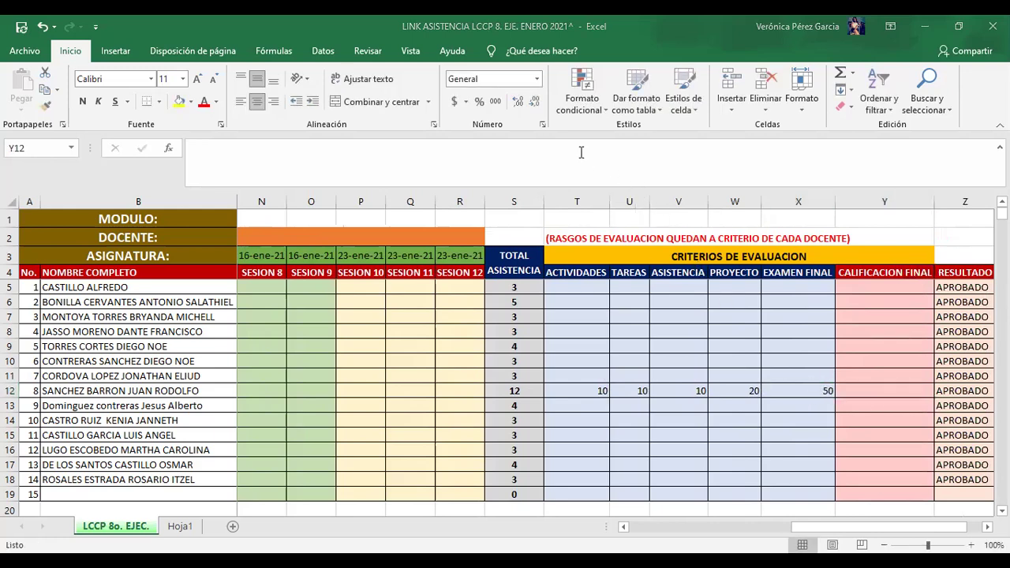
click(887, 397)
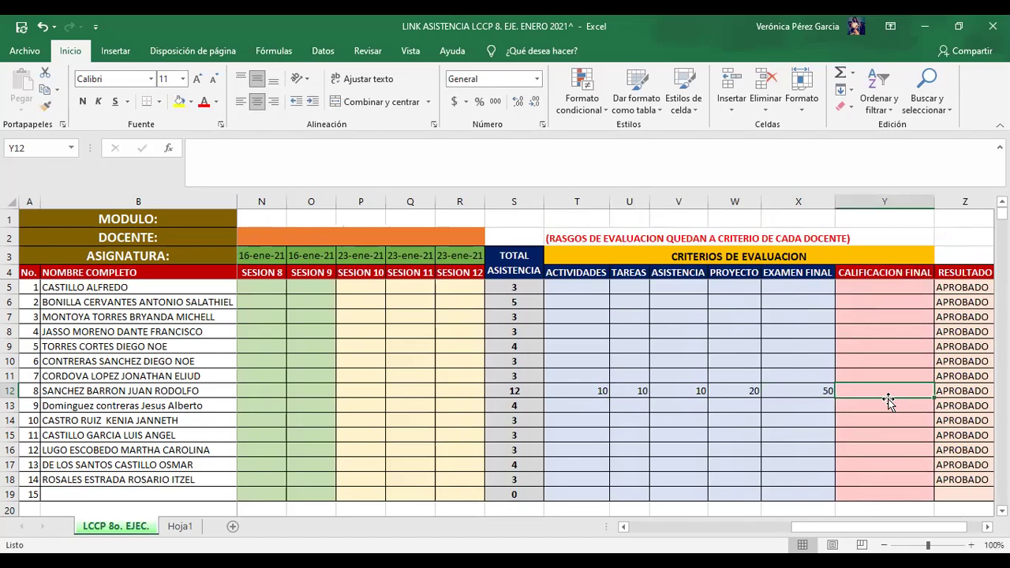
text(10)
click(897, 422)
click(811, 389)
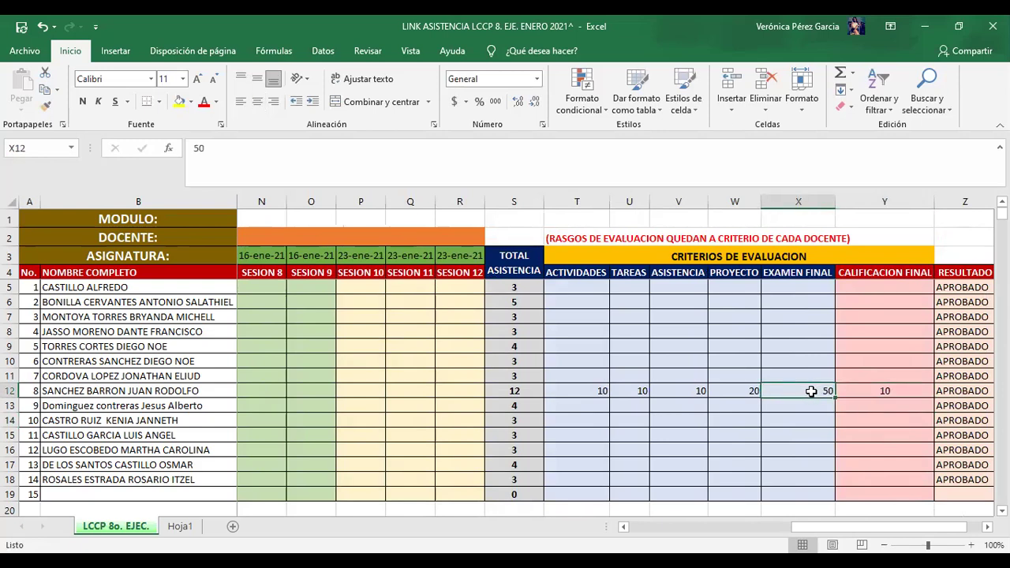
Step: Change student number 8's scores in row 12 to EXAMEN FINAL 6, PROYECTO 4 and ASISTENCIA 4
text(6)
click(795, 418)
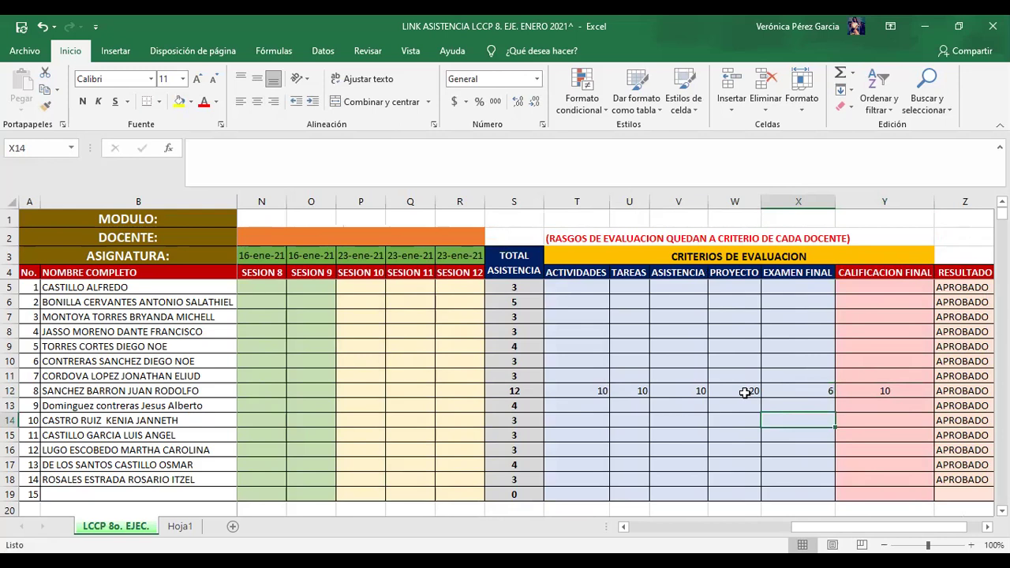
click(745, 393)
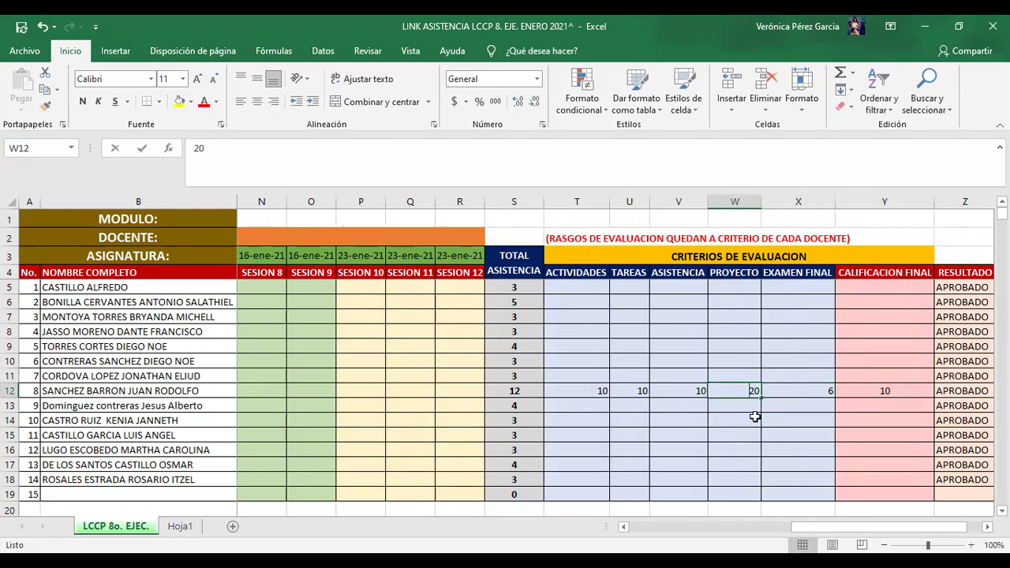
text(4)
click(738, 432)
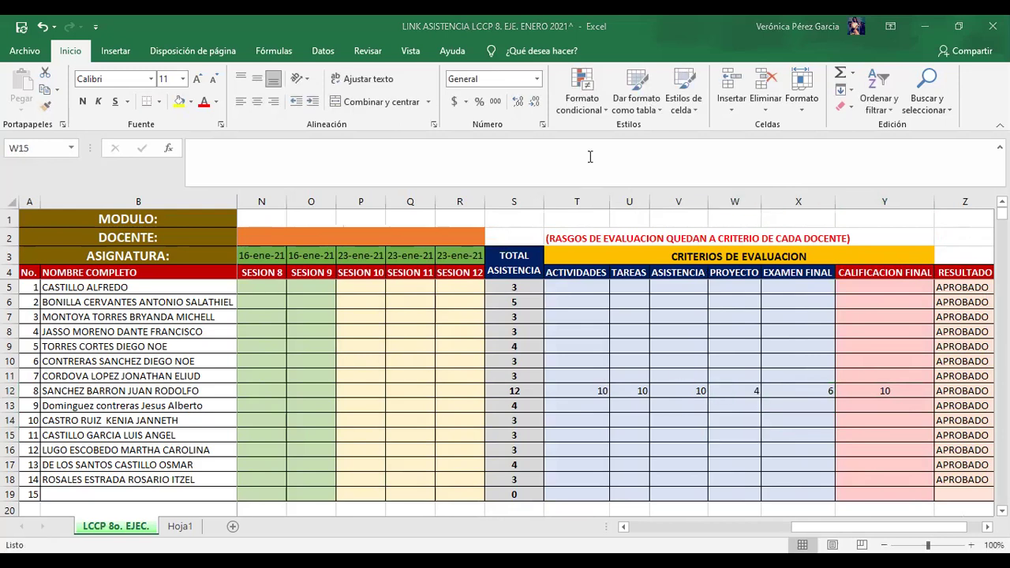
click(698, 392)
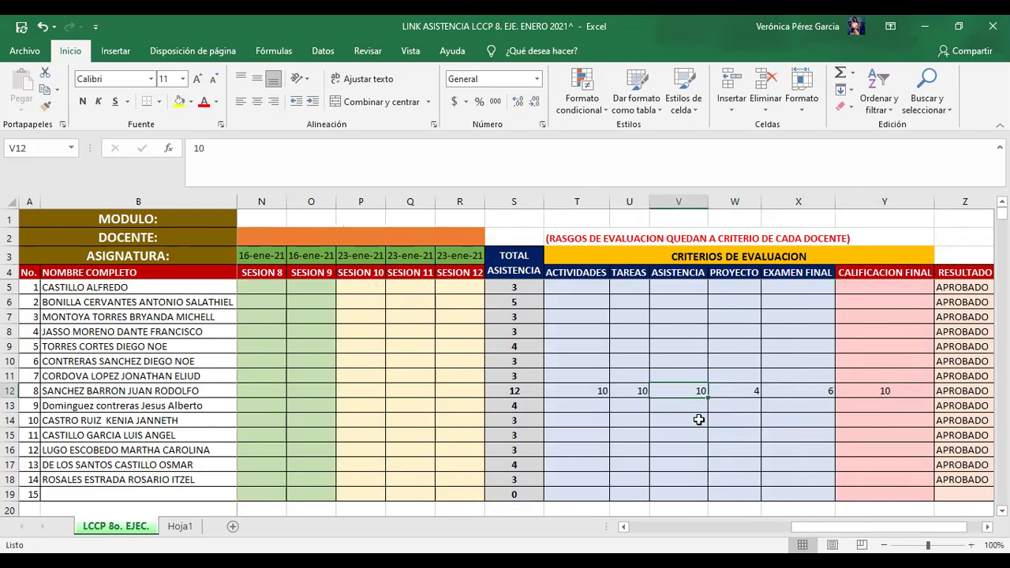
text(4)
click(694, 433)
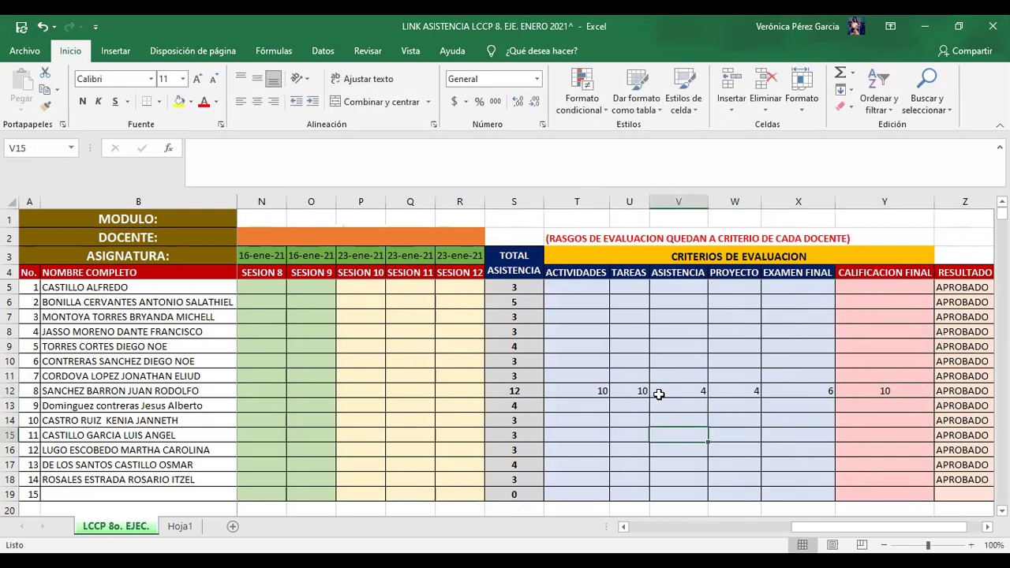
Step: Set student number 8's CALIFICACION FINAL in Y12 to 9, and replace it with 6
click(941, 389)
click(893, 388)
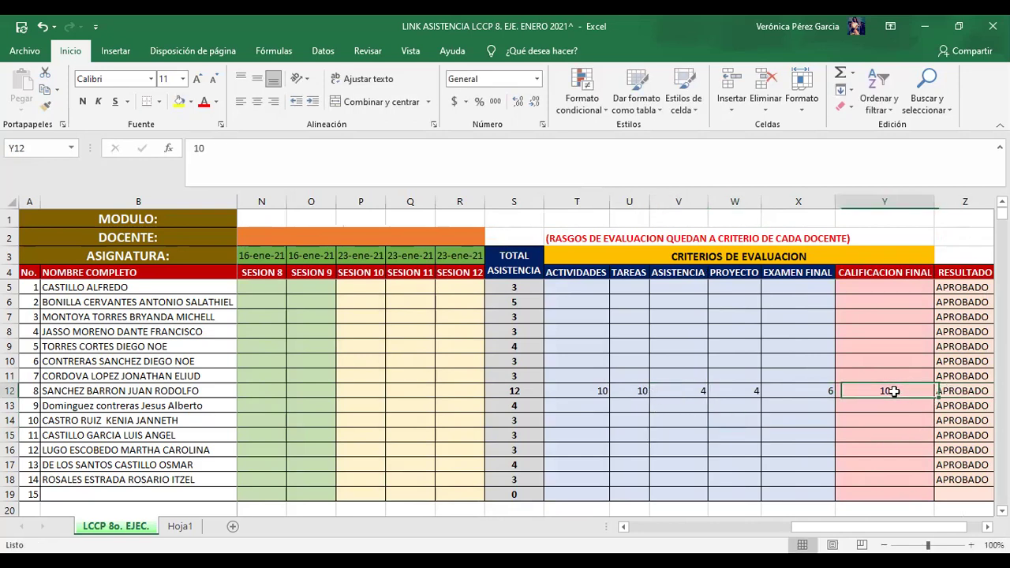
text(9)
click(862, 442)
click(876, 389)
text(6)
click(900, 439)
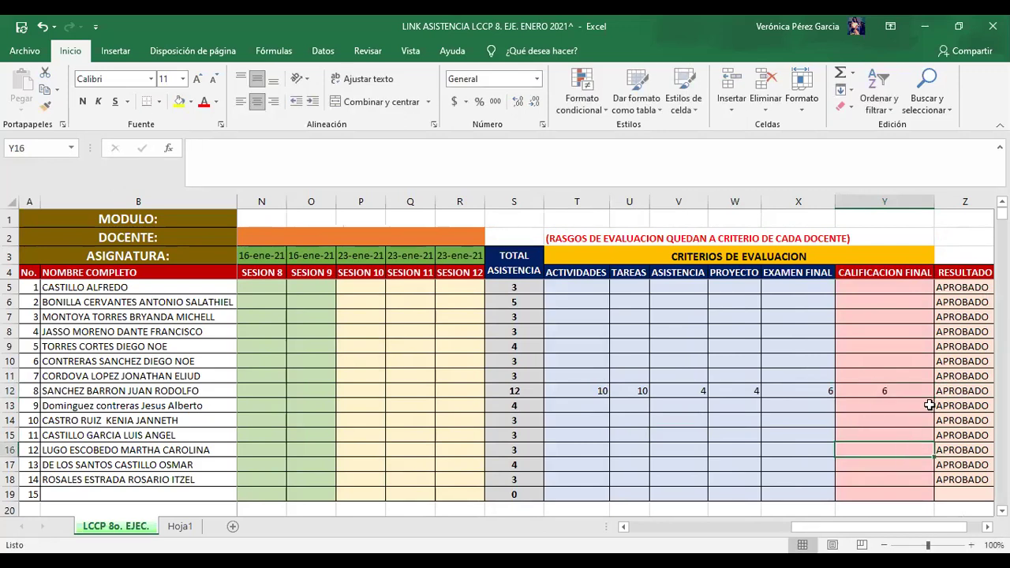
click(943, 392)
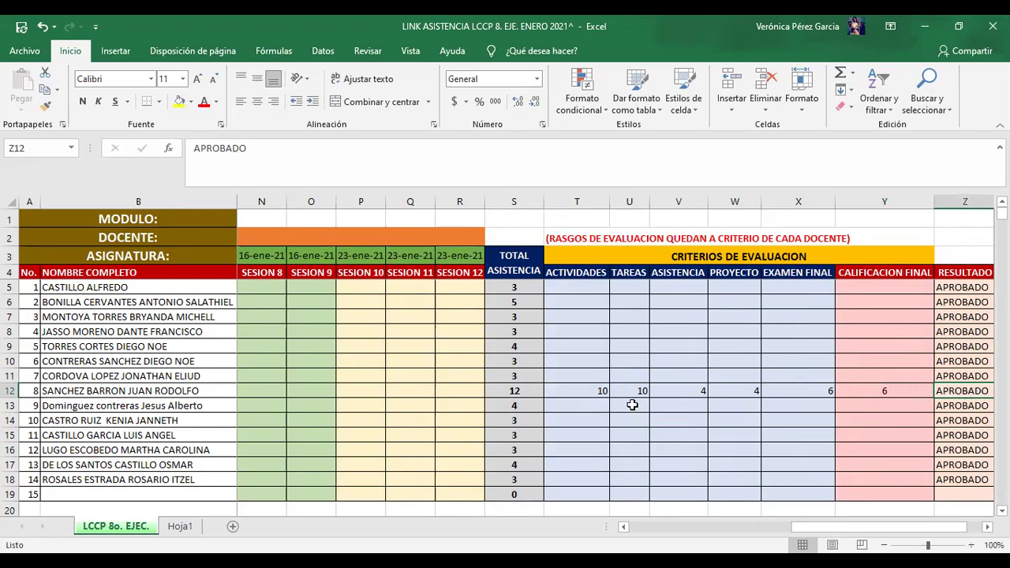
drag(296, 389, 461, 392)
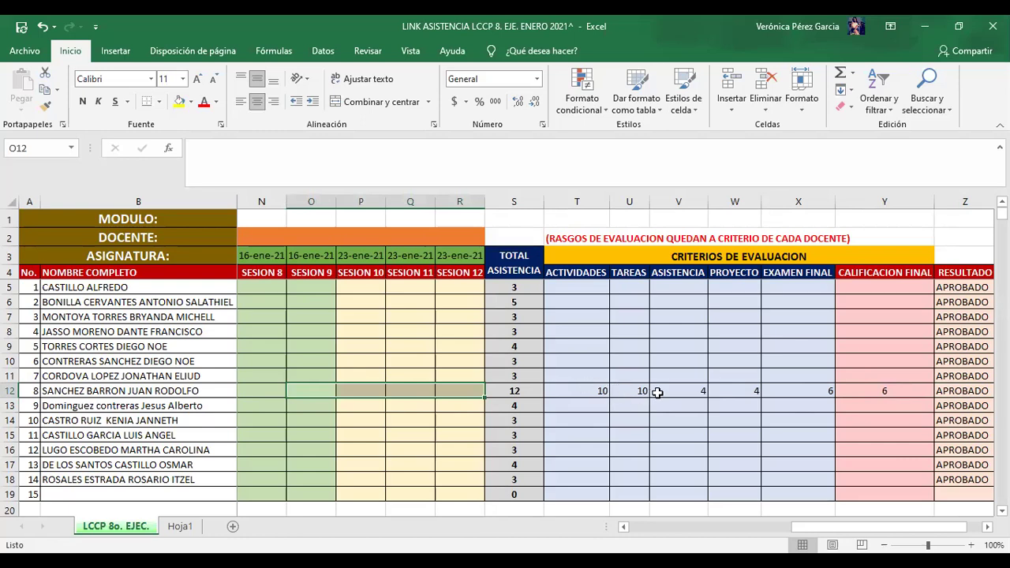
click(903, 391)
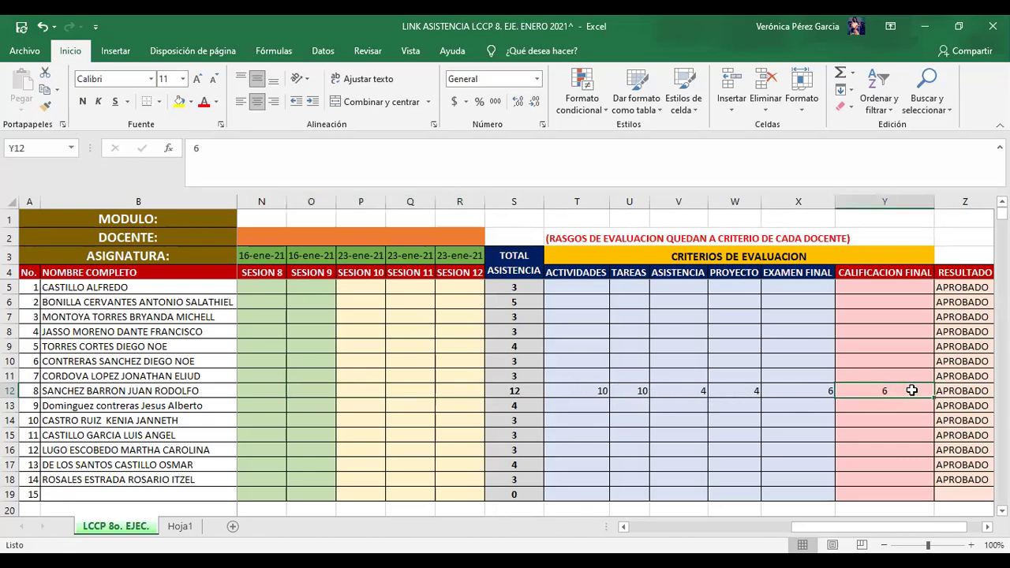
click(955, 392)
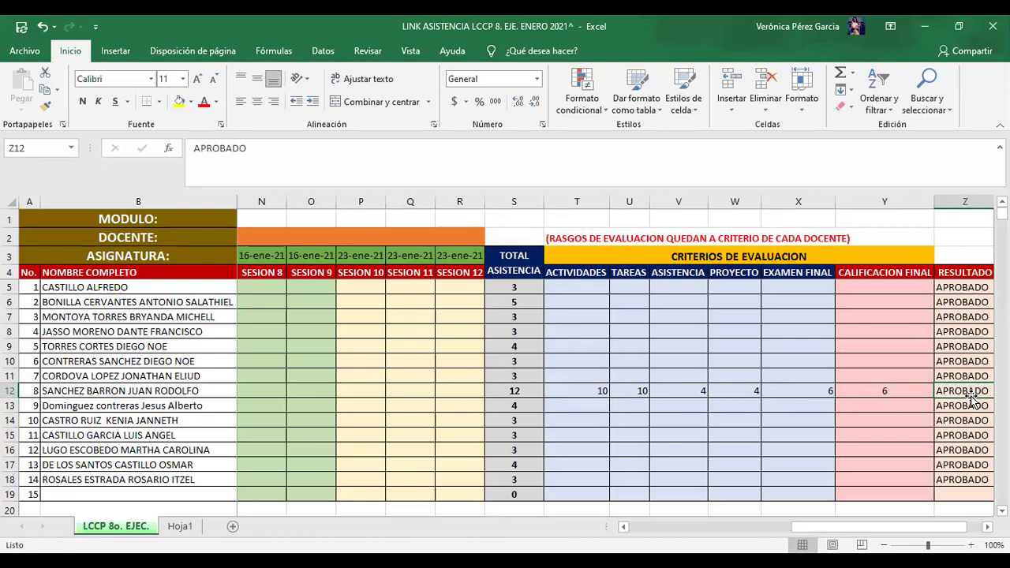
Step: Clear student number 8's sample scores and final grade by copying the blank range T14:Y14 over T12:Y12
drag(584, 390, 674, 392)
drag(607, 418, 848, 427)
key(ctrl+c)
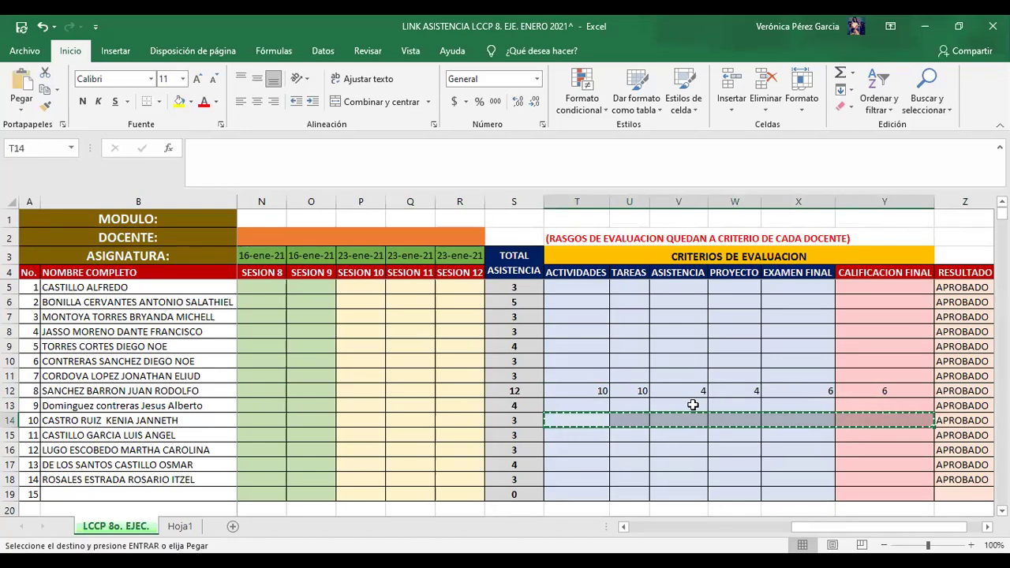
drag(597, 389, 860, 395)
key(ctrl+v)
click(755, 392)
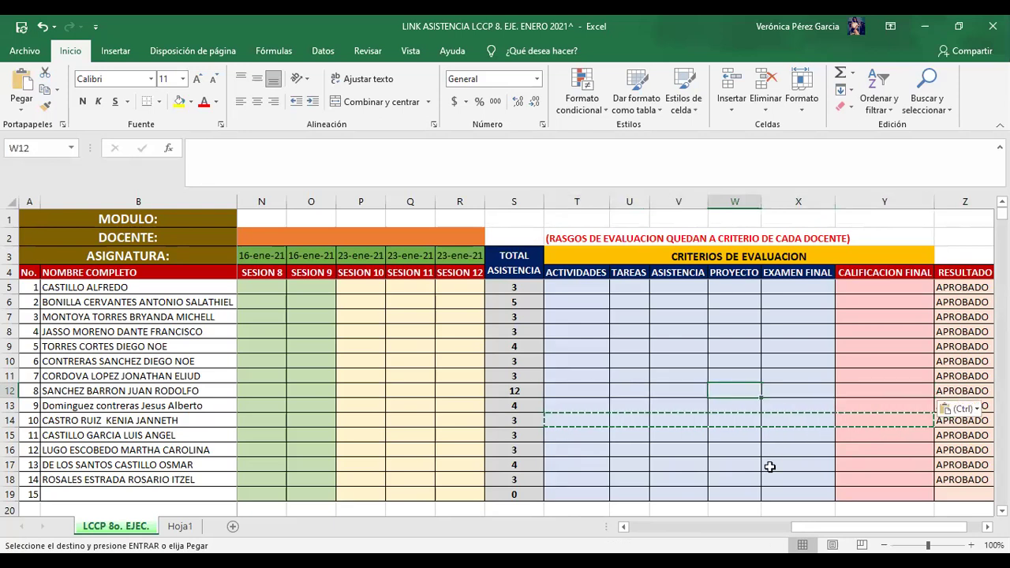
click(770, 480)
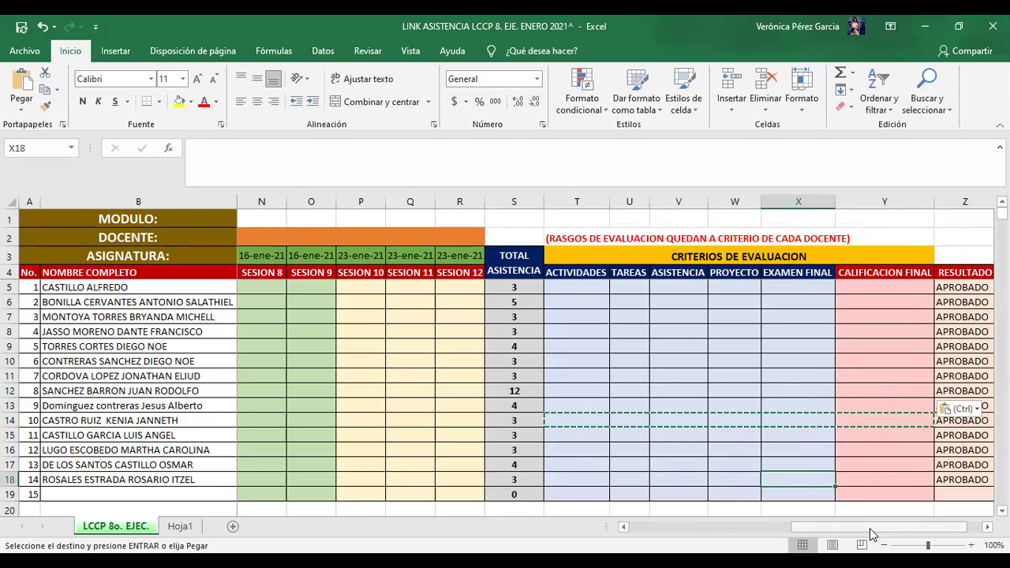
scroll(871, 534, left, 1)
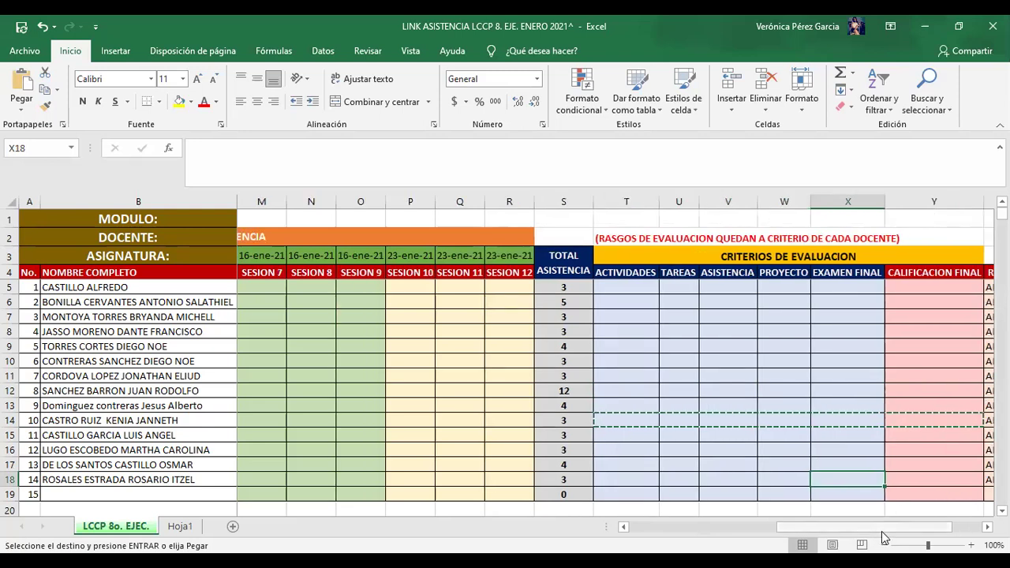
scroll(902, 537, right, 2)
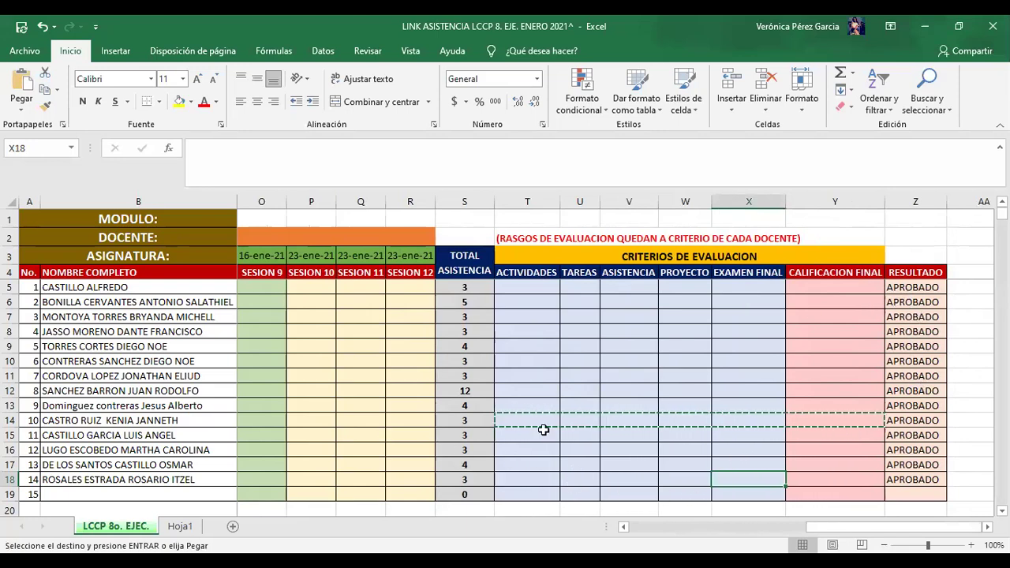
click(263, 399)
click(303, 405)
click(359, 405)
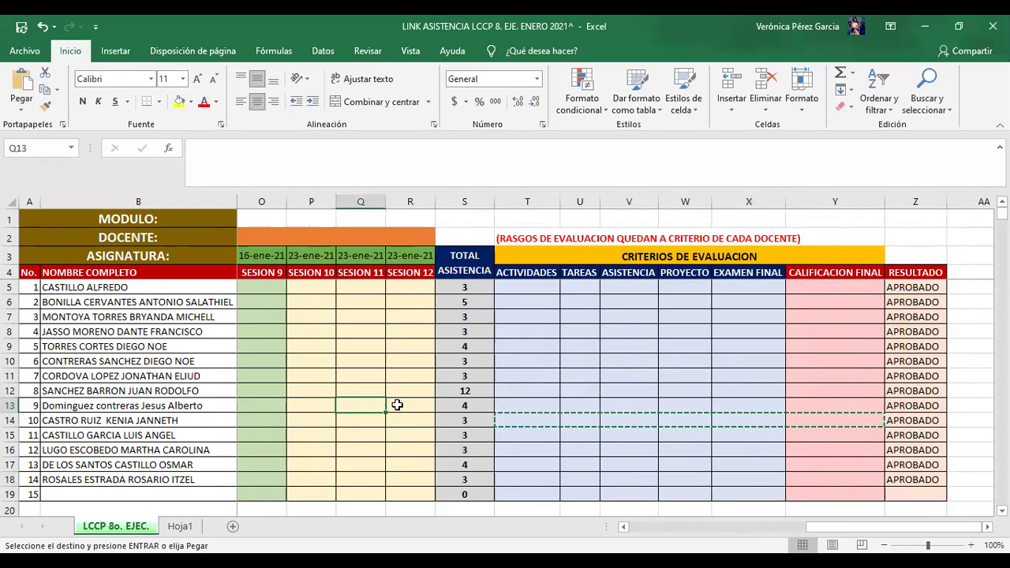
click(397, 405)
click(424, 387)
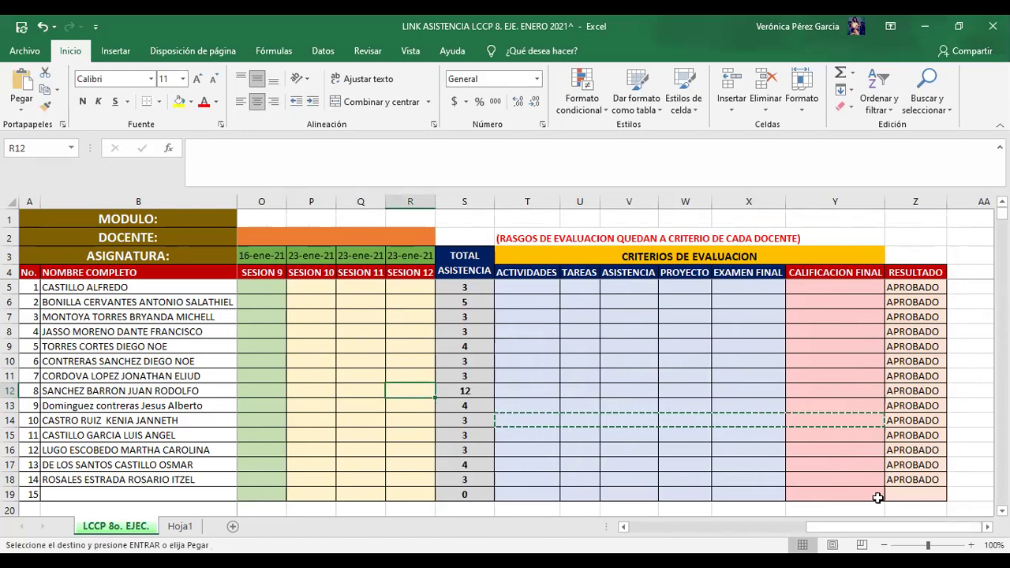
Step: Mark student number 3's SESION 4 attendance as A in J7
drag(872, 533, 722, 521)
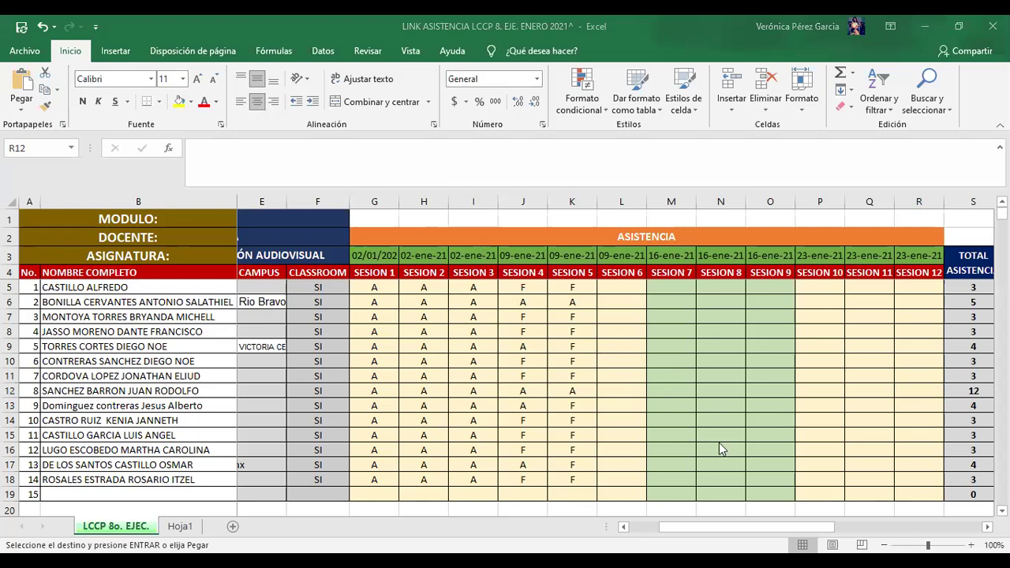
click(575, 289)
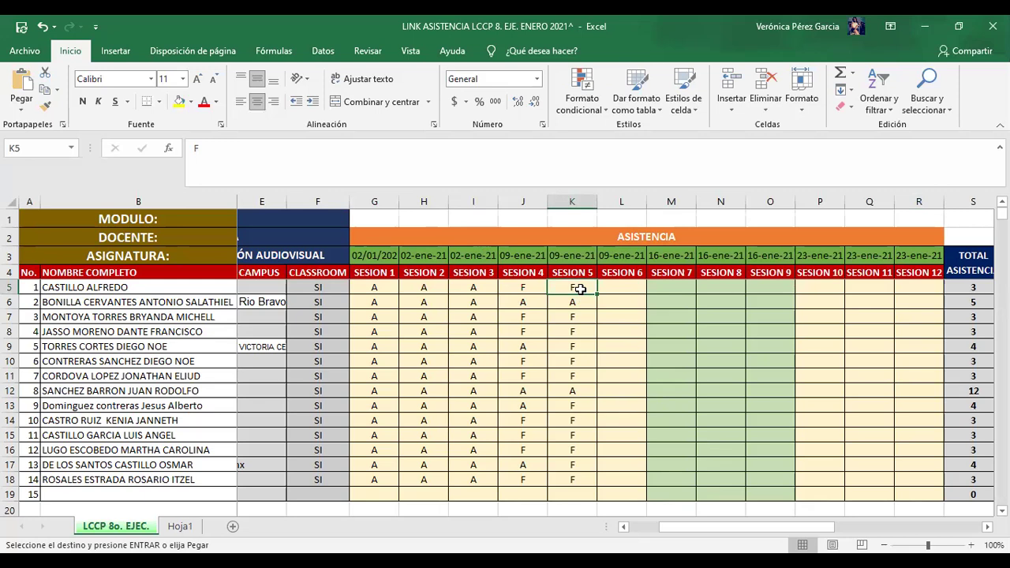
key(Down)
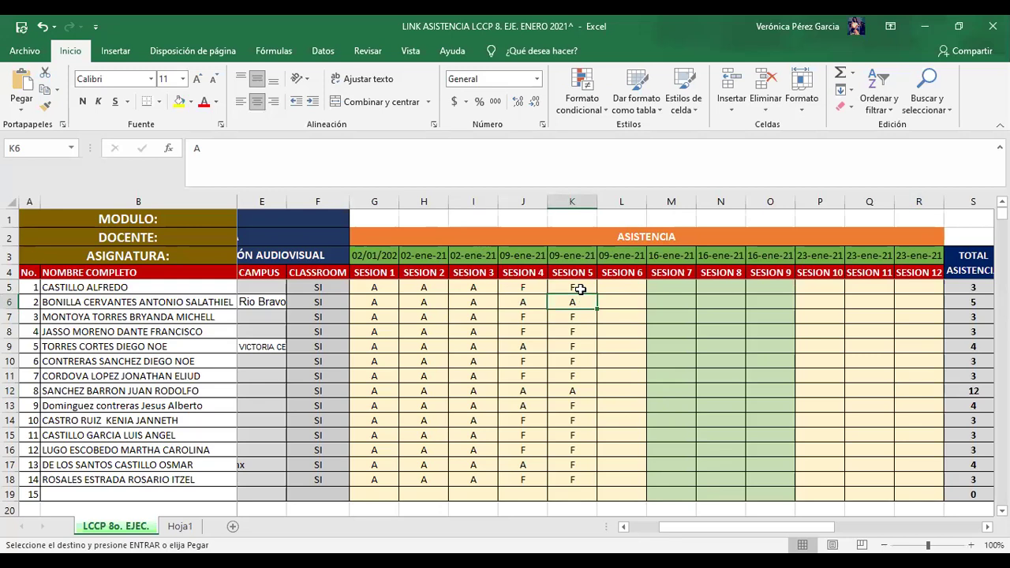
key(Down)
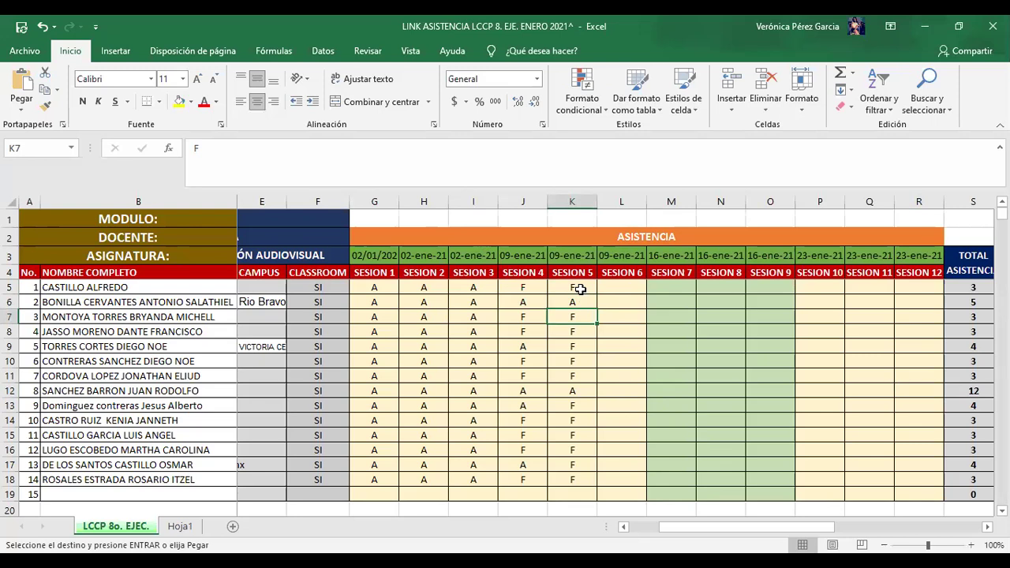
key(Left)
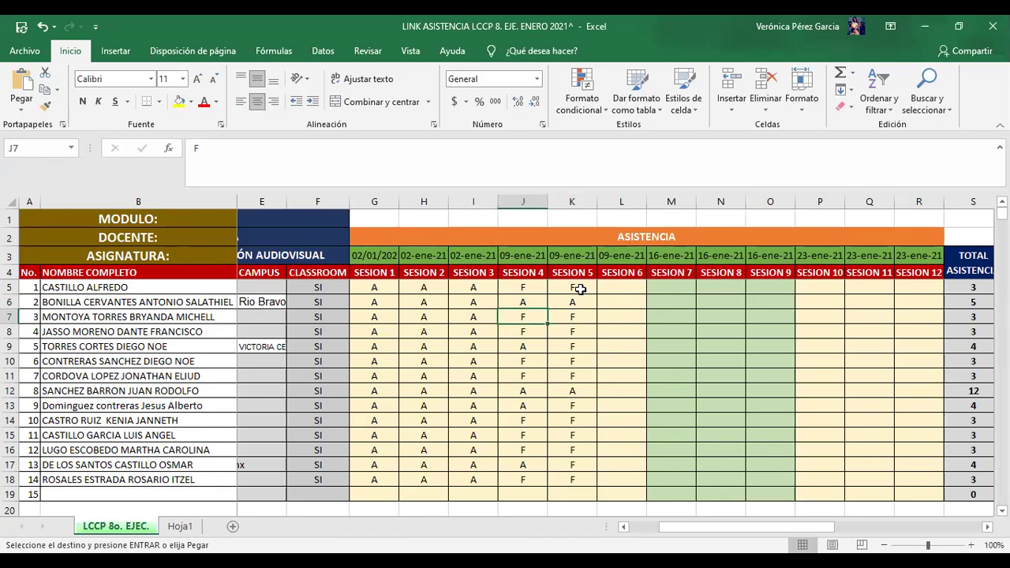
text(A)
key(Right)
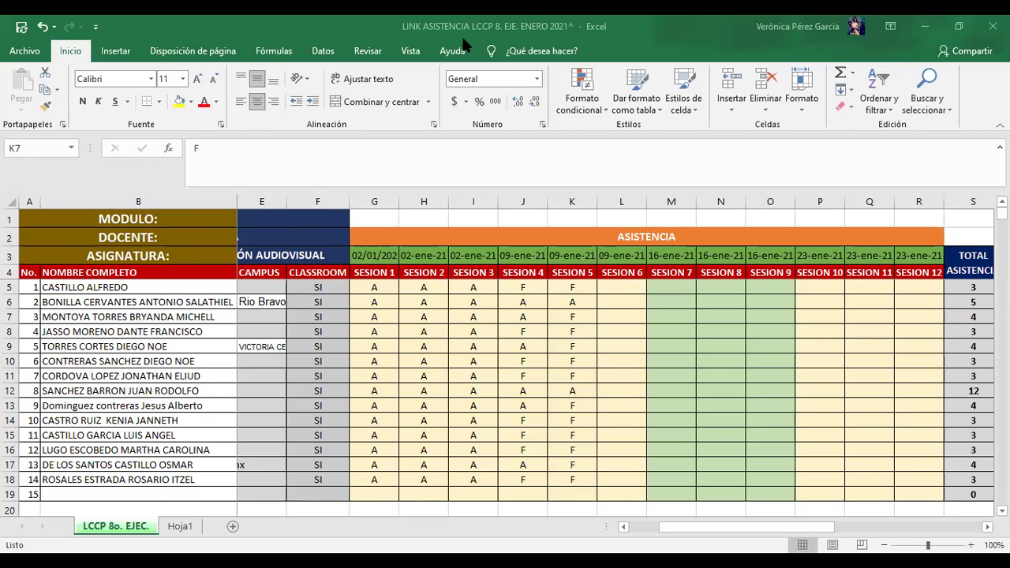
Step: Mark student number 3's SESION 5 attendance as A in K7
click(575, 318)
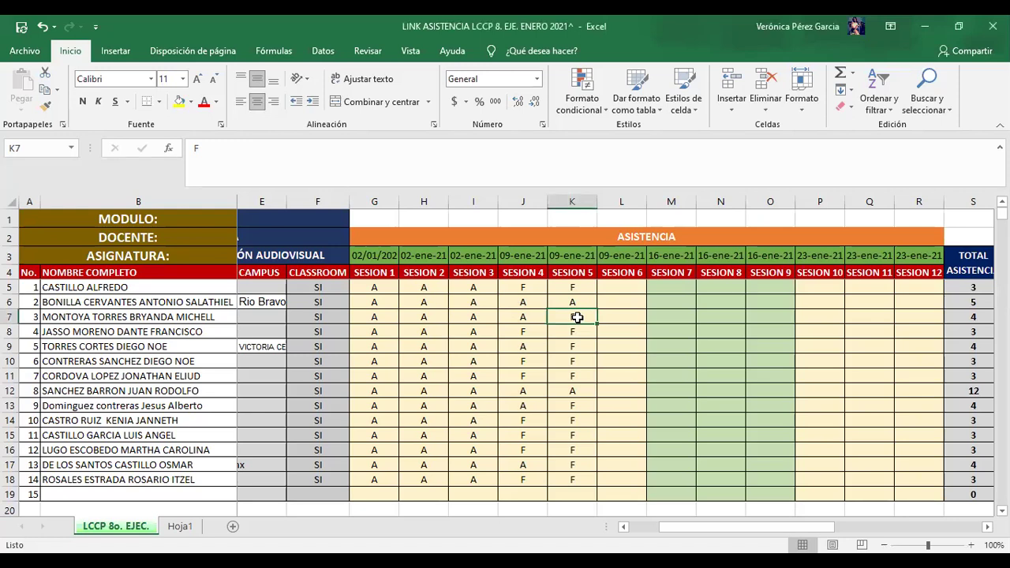
click(568, 286)
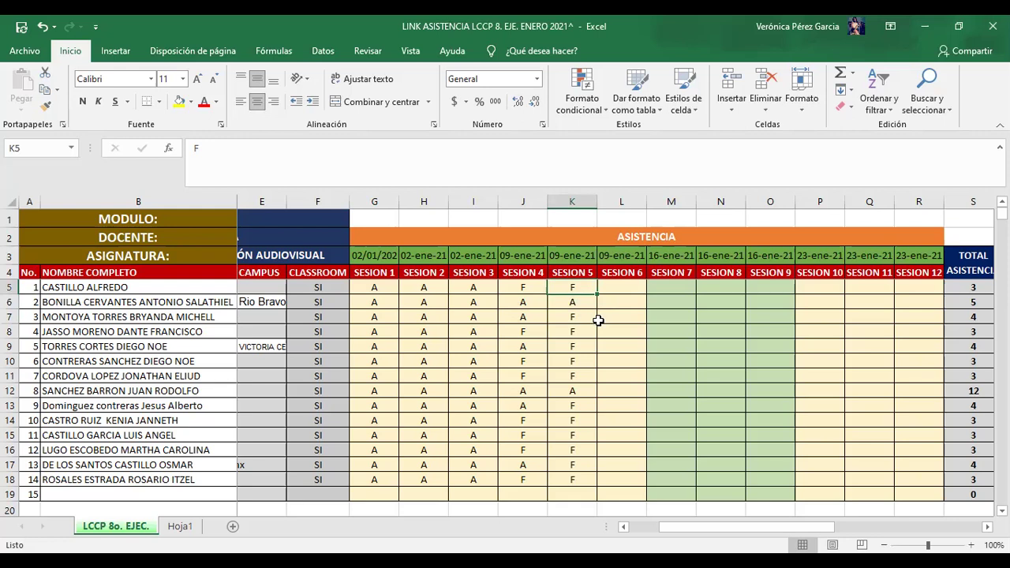
key(Down)
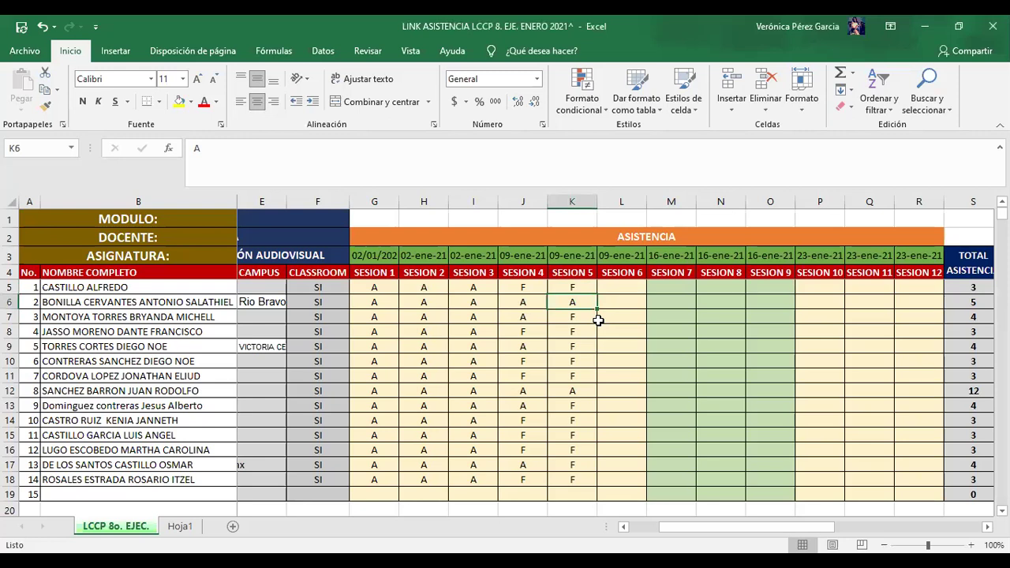
key(Down)
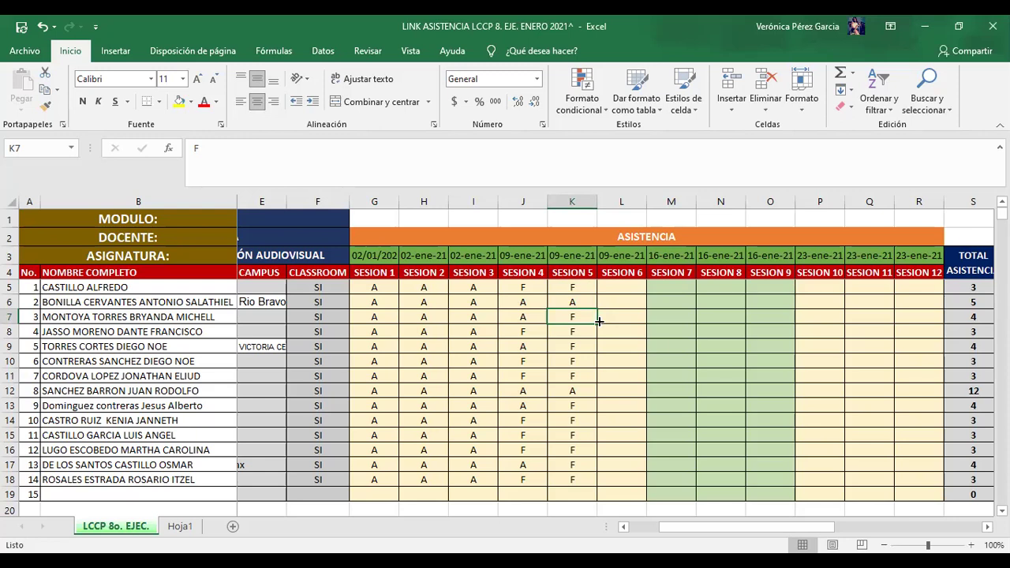
text(A)
key(Return)
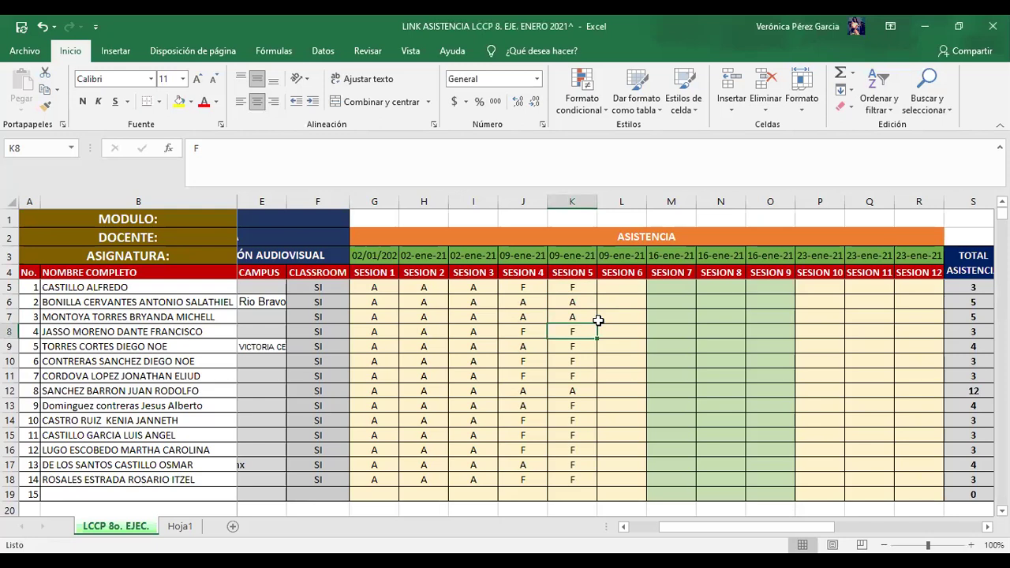
Step: Mark student number 4 as A for both SESION 5 in K8 and SESION 4 in J8
text(A)
key(Left)
text(A)
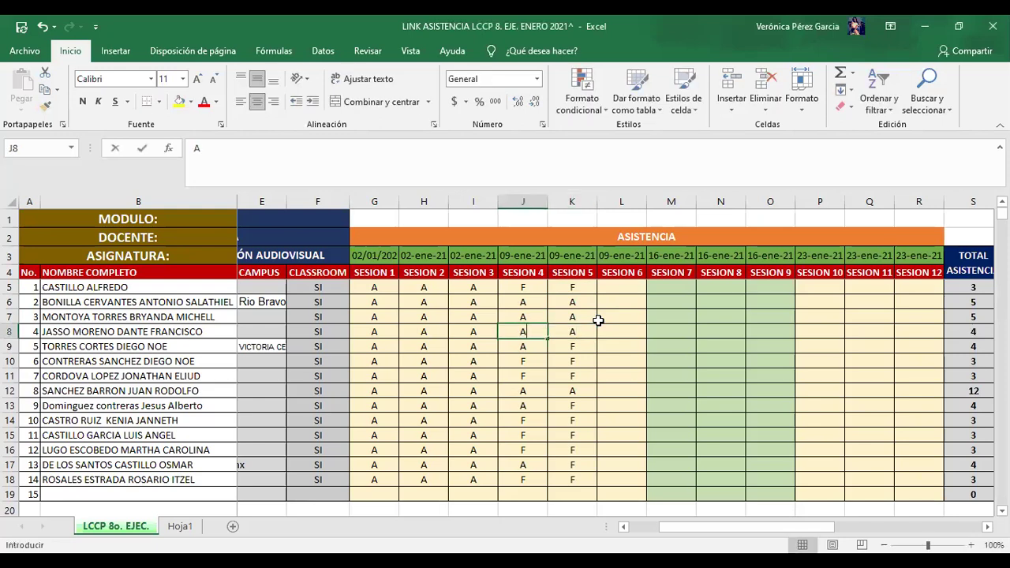
key(Right)
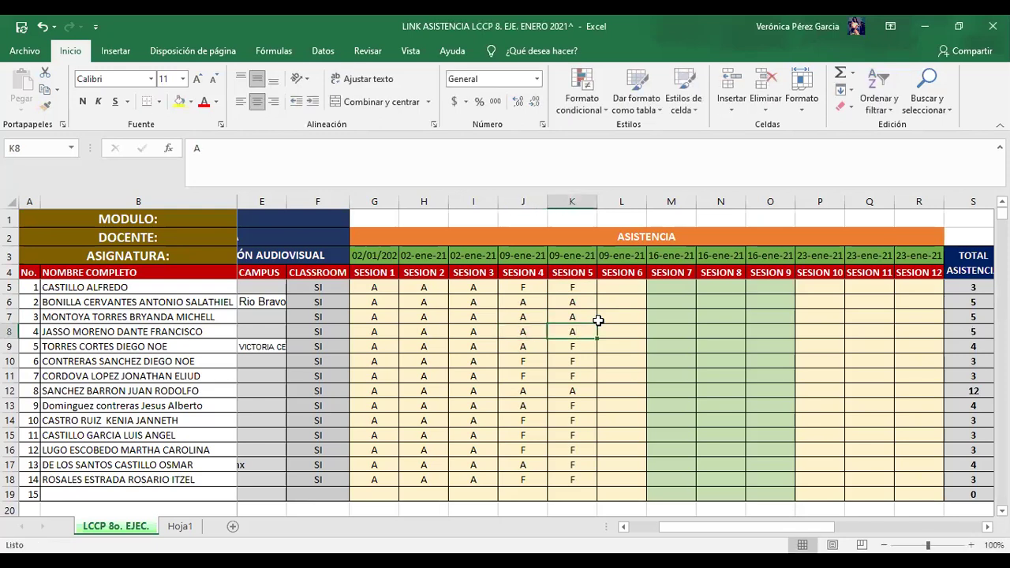
Step: Mark student number 5's SESION 5 attendance as A in K9 and continue down the column to K12
key(Down)
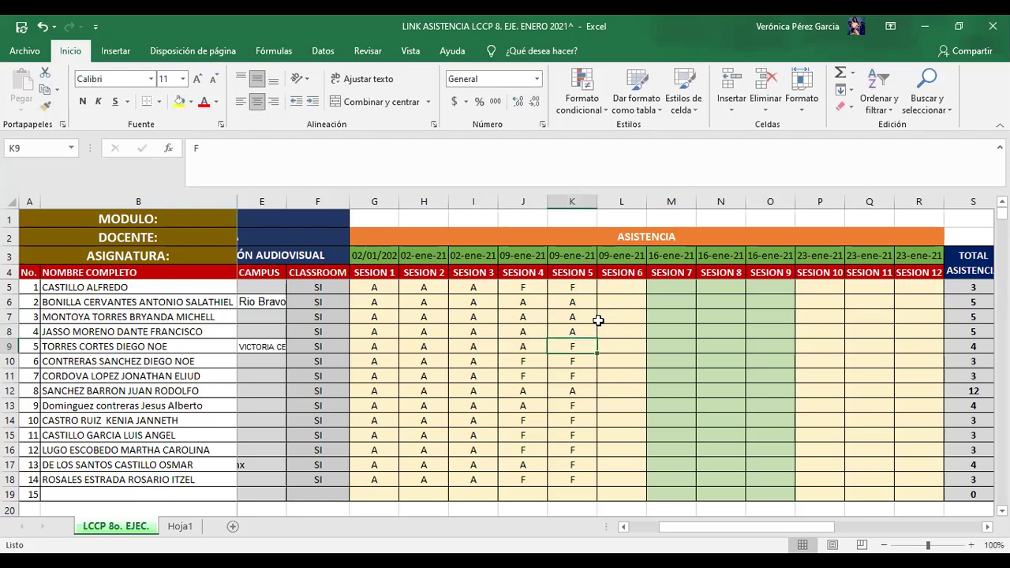
text(A)
key(Return)
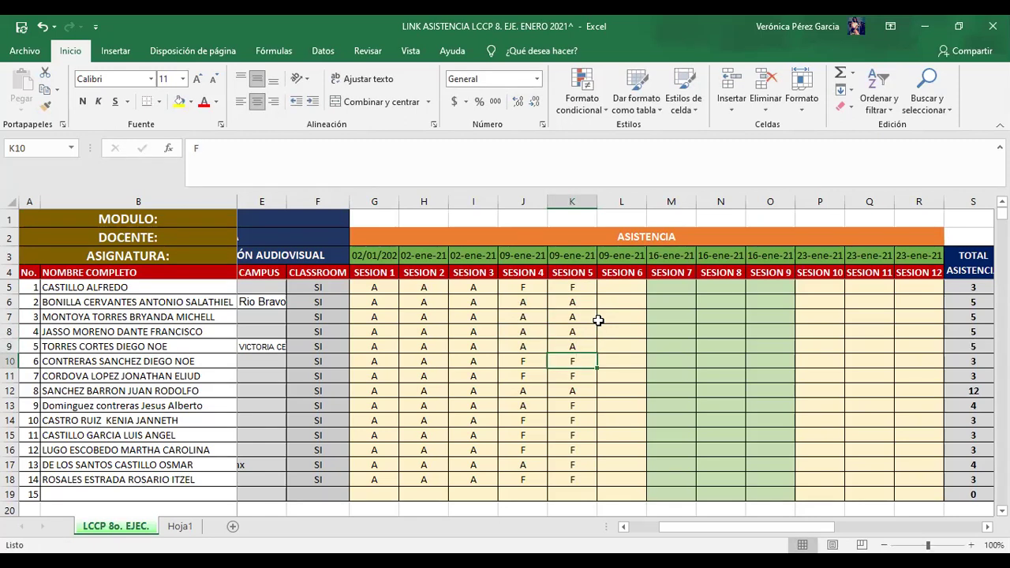
key(Return)
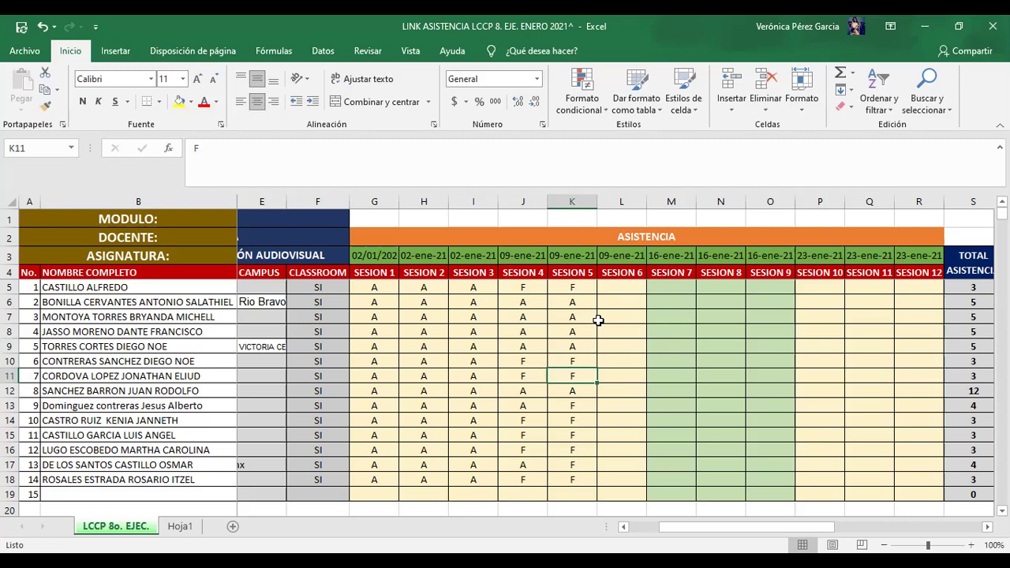
key(Return)
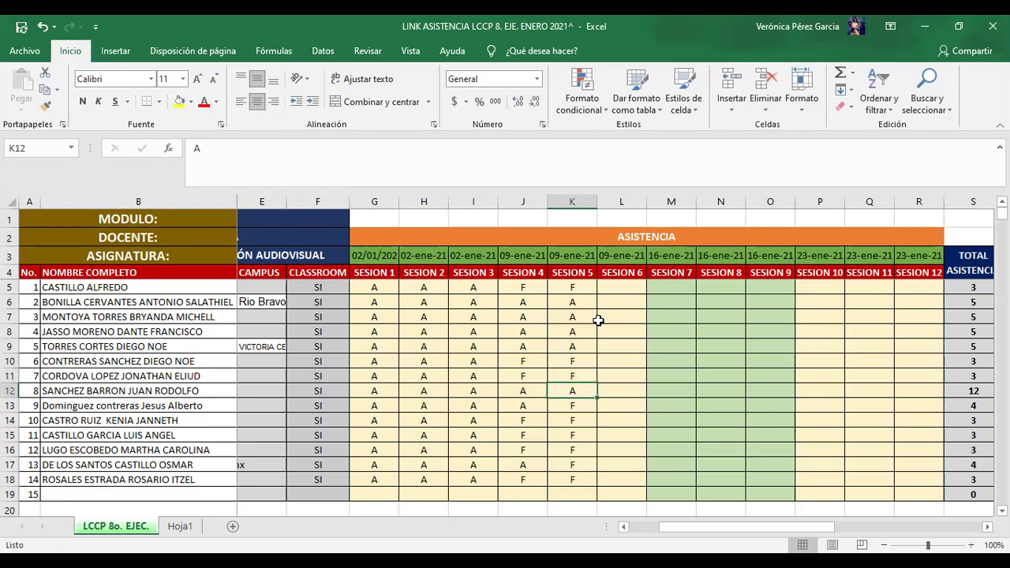
Step: Mark student number 9's SESION 5 attendance as A in K13
key(Return)
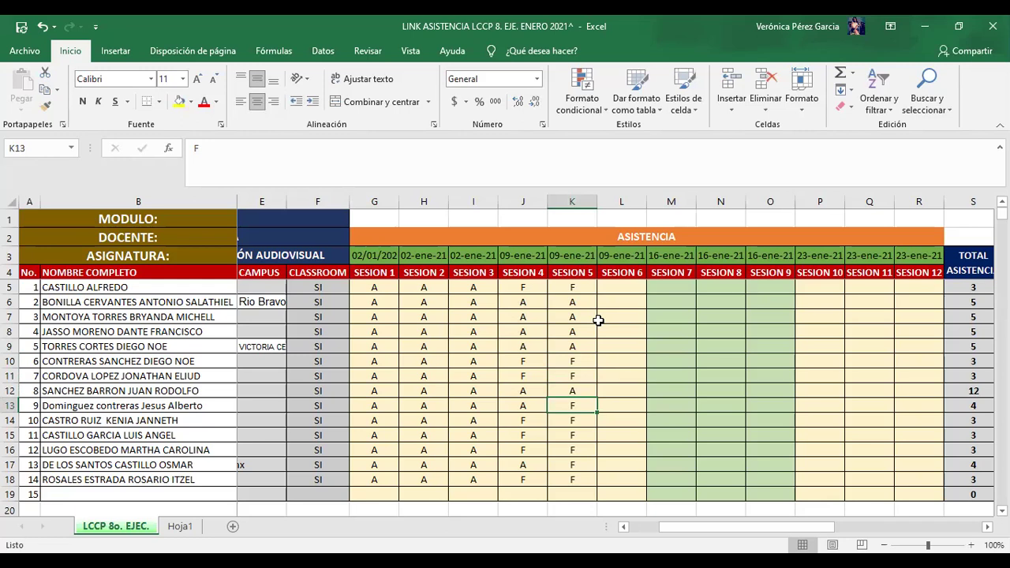
text(A)
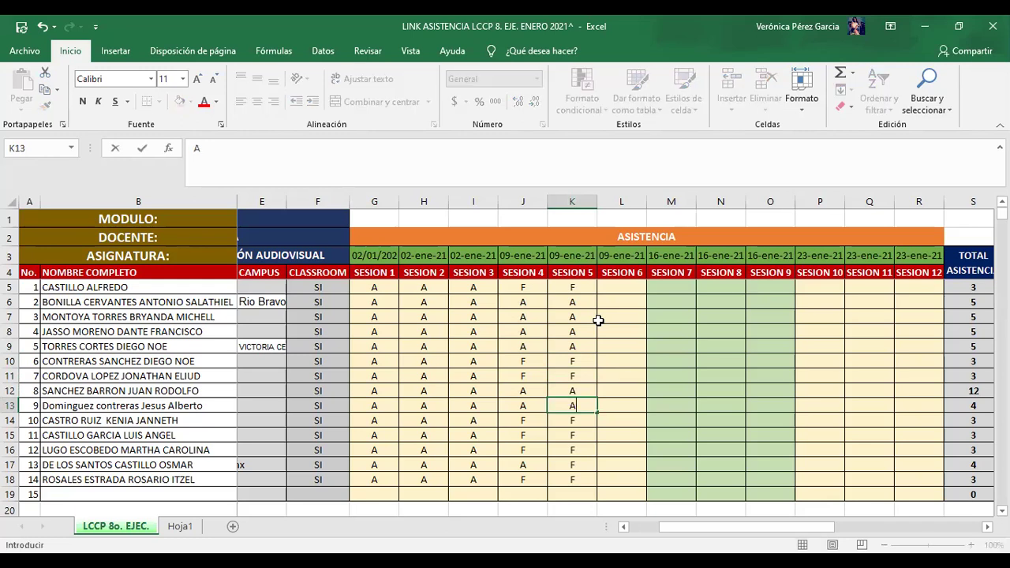
key(Return)
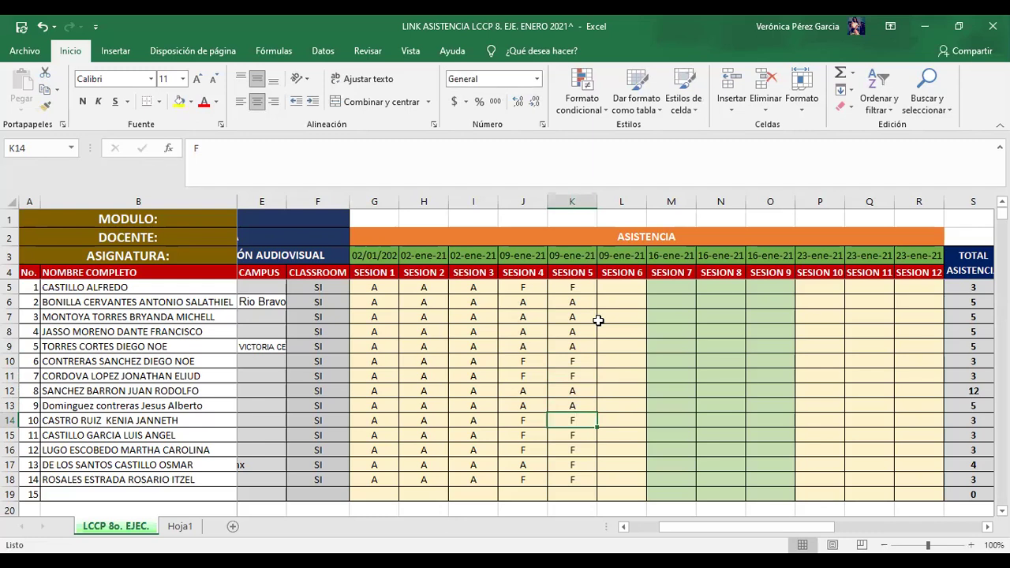
Step: Highlight student number 10's record from the name in B14 across to SESION 6 in L14
key(Return)
key(Up)
key(Left)
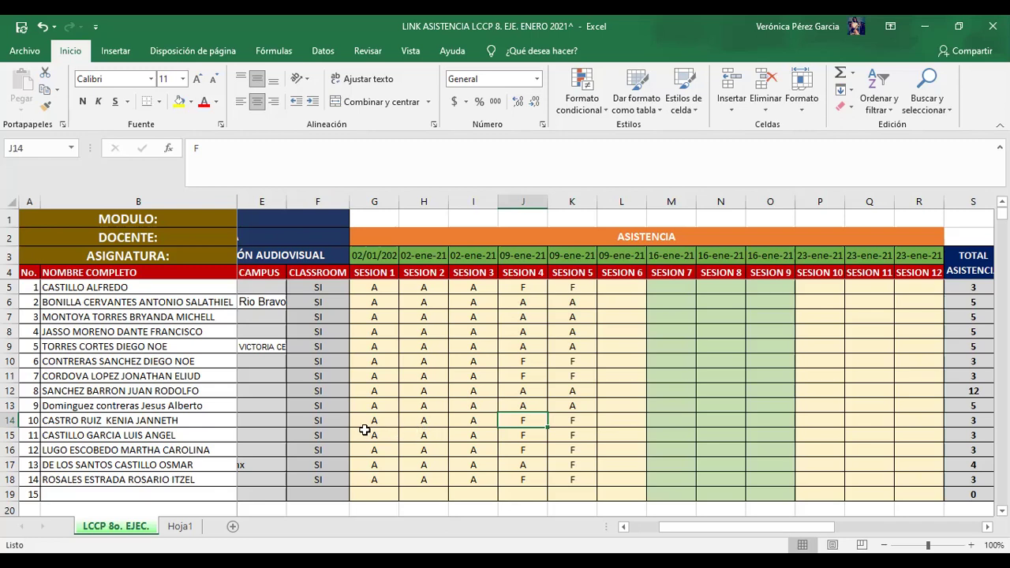
click(157, 425)
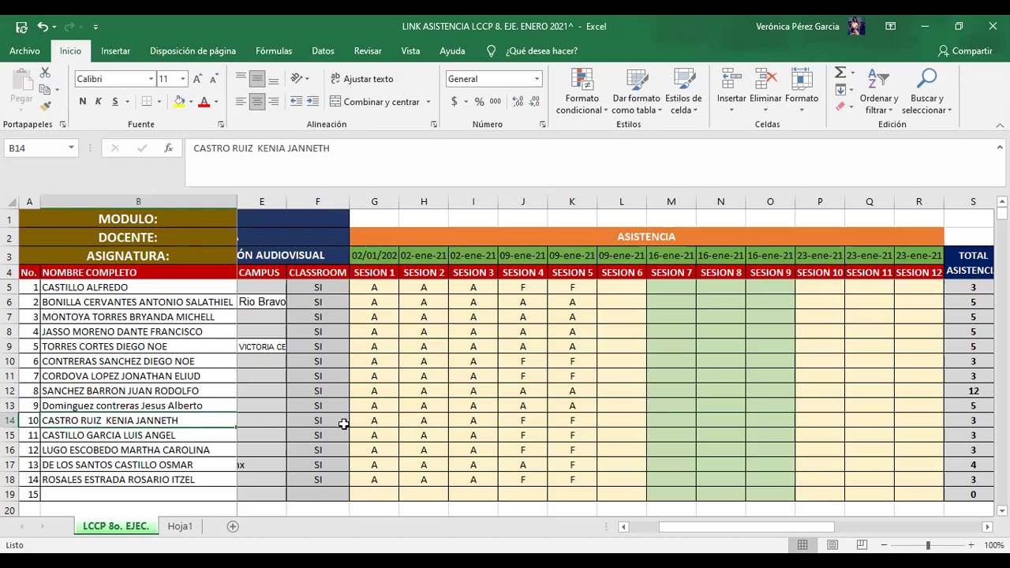
scroll(874, 421, left, 2)
shift+click(874, 422)
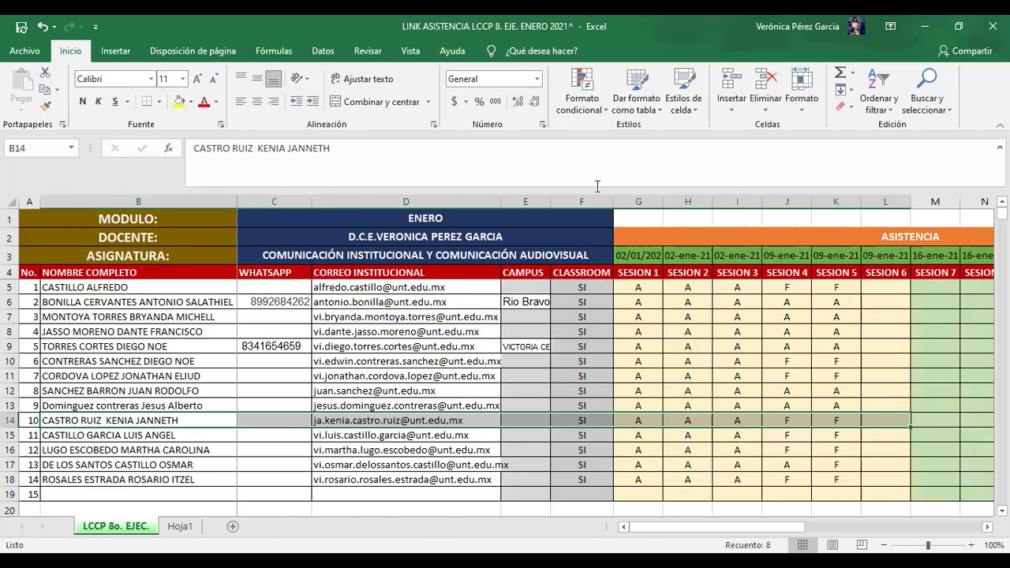
Step: Clear student number 10's attendance marks for SESION 1 to SESION 5 in G14 through K14
click(848, 420)
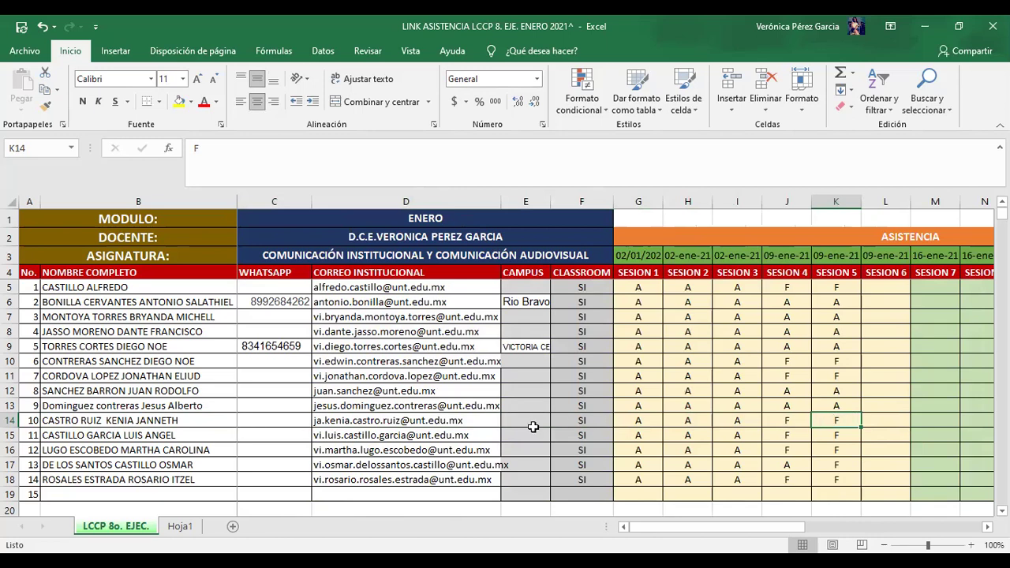
drag(635, 418, 816, 421)
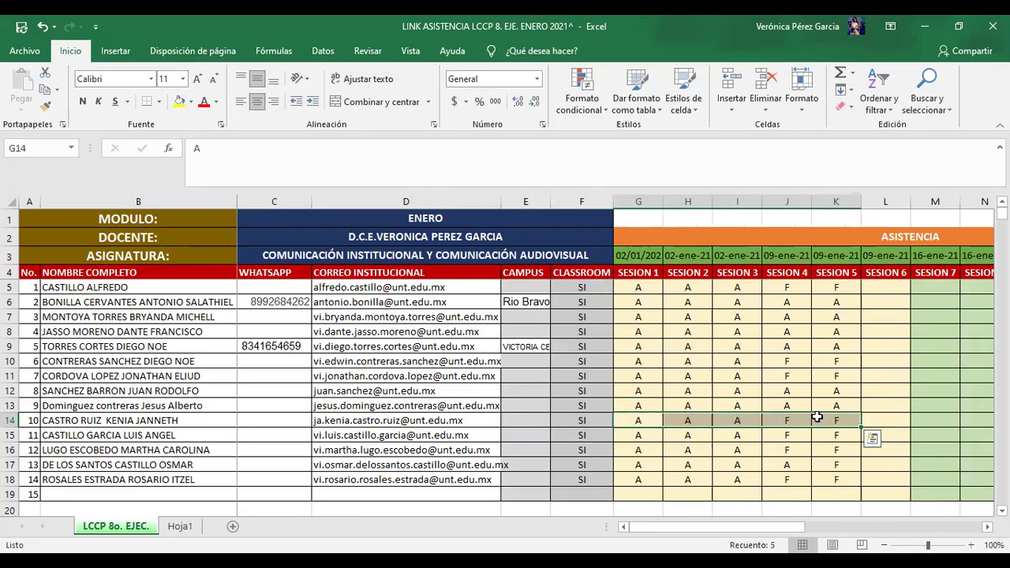
key(BackSpace)
click(679, 419)
key(BackSpace)
click(738, 420)
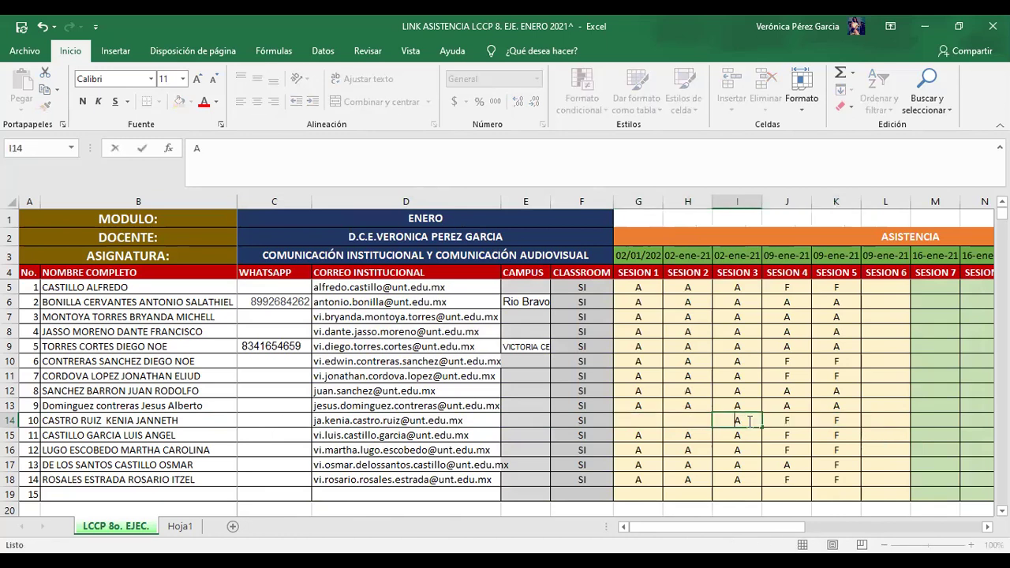
key(BackSpace)
click(783, 421)
key(BackSpace)
click(833, 418)
key(BackSpace)
Step: Leave students 11 and 12 as they are and mark student number 13's SESION 5 attendance as A in K17
click(847, 432)
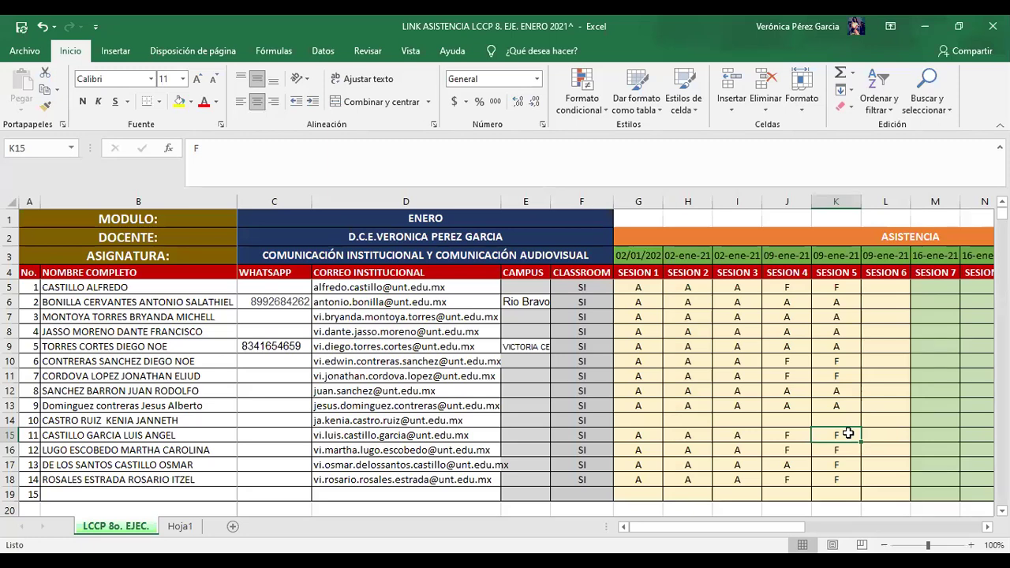
key(Down)
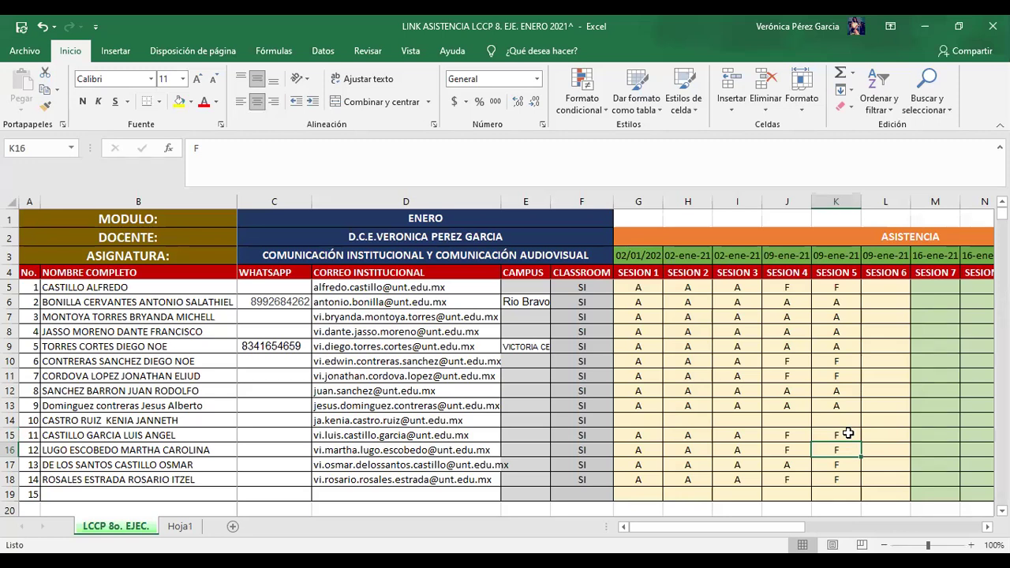
key(Down)
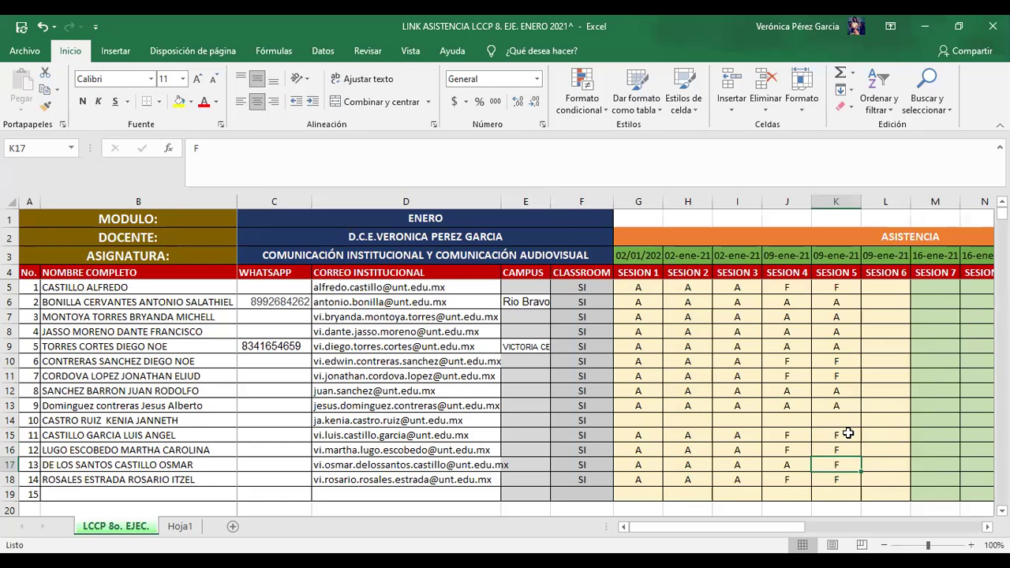
text(A)
key(Return)
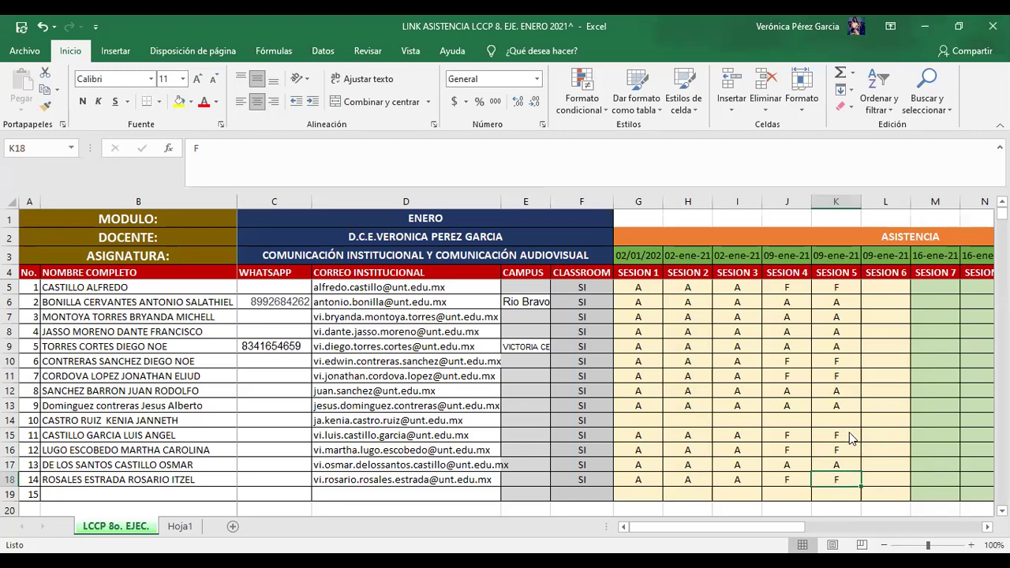
Step: Mark student number 14 as A for SESION 4 in J18 and SESION 5 in K18
key(Left)
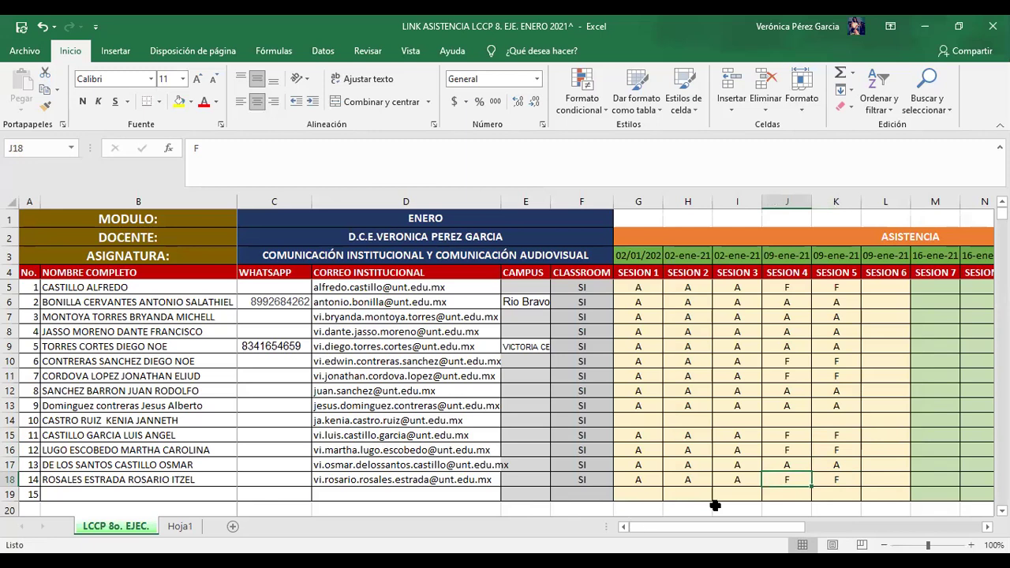
text(A)
click(837, 479)
text(A)
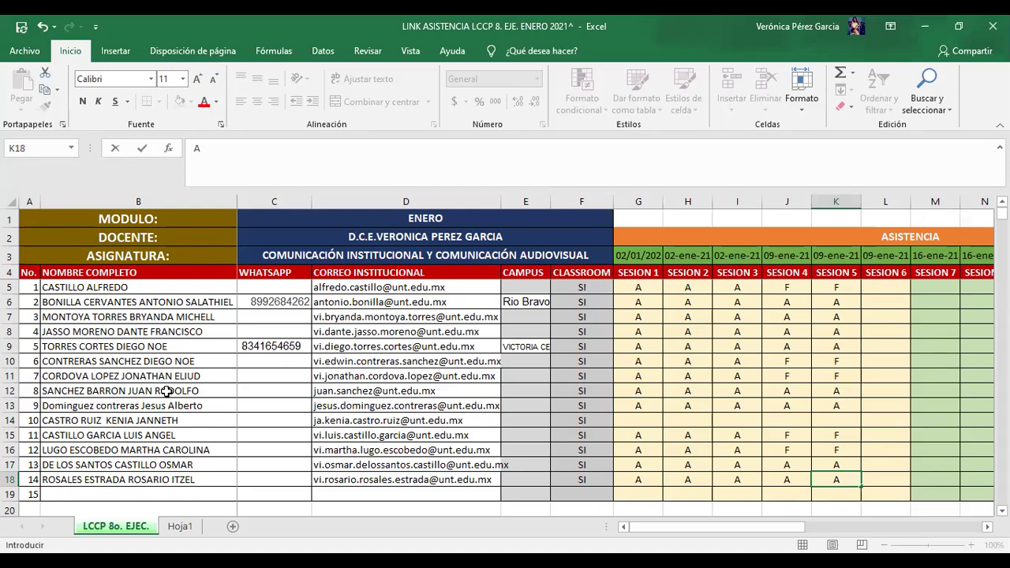
Step: Mark student number 7 as A for SESION 4 in J11 and SESION 5 in K11, and save the workbook
click(11, 376)
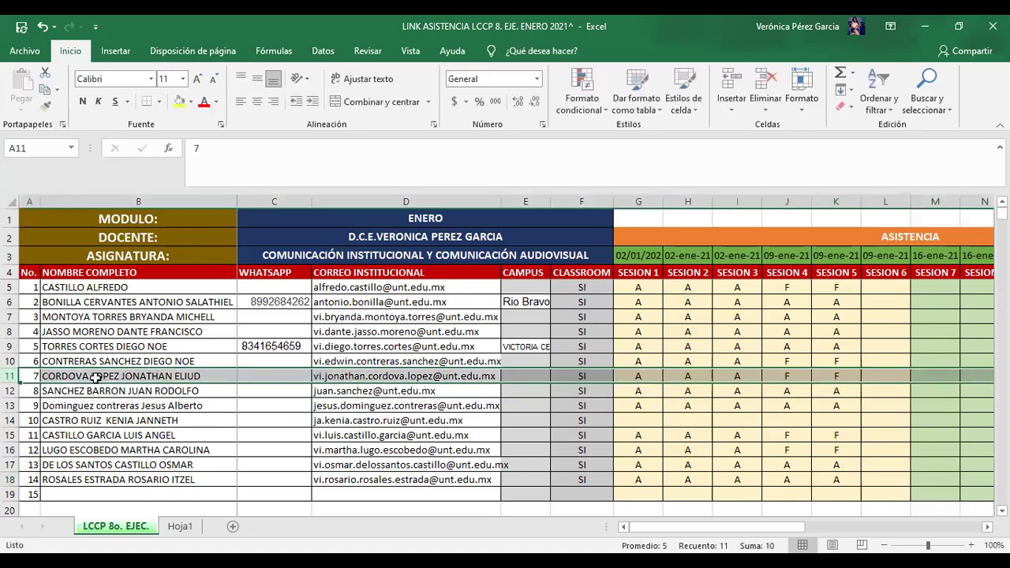
click(790, 376)
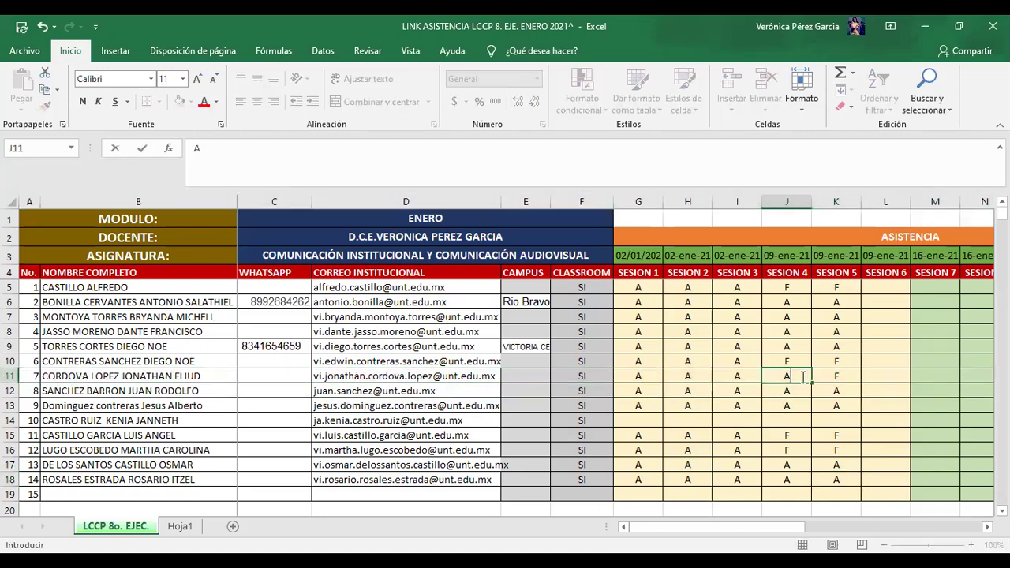
click(838, 375)
text(A)
click(833, 421)
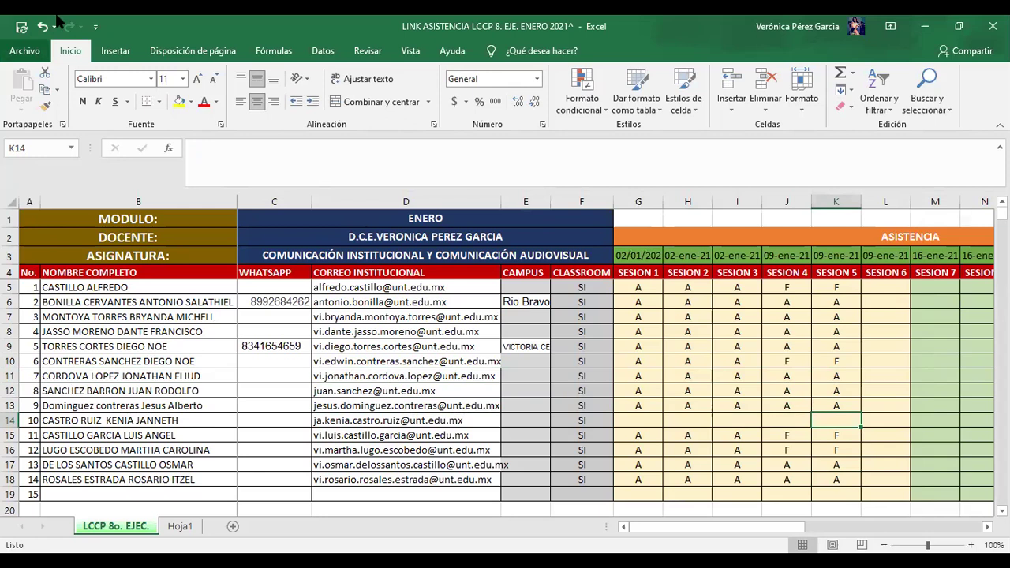
click(22, 32)
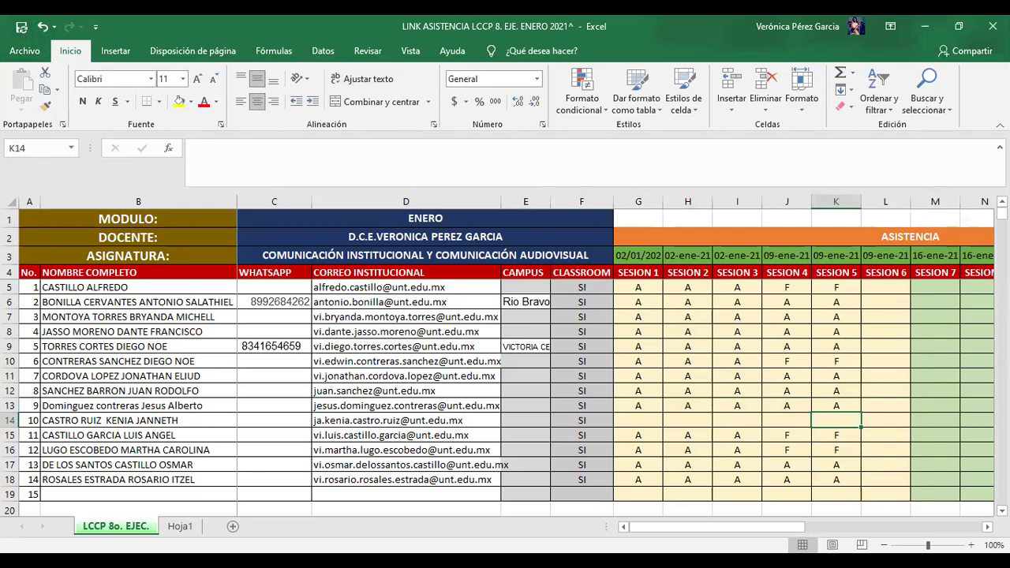